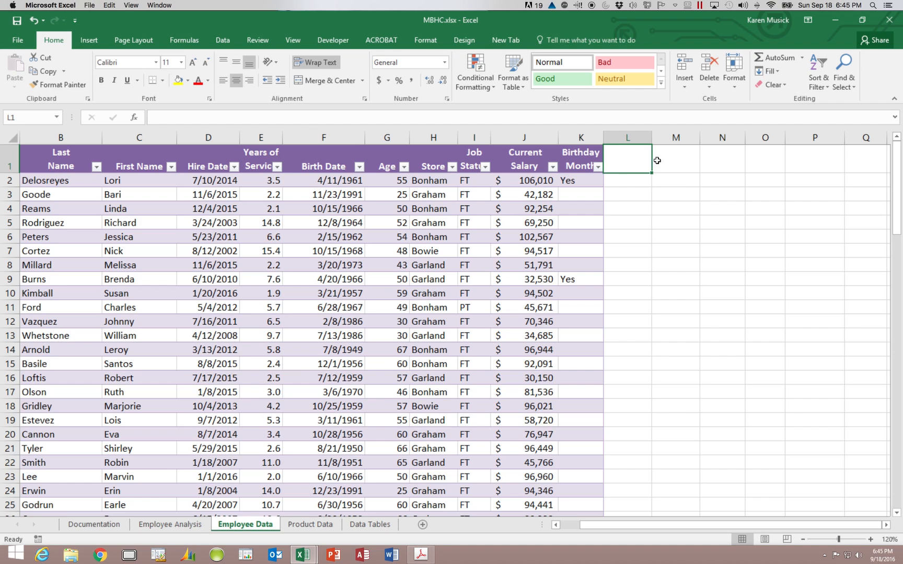
Add the column header "Eligible for Comp Day" in cell L1, next to Birthday Month
{"action": "left_click", "coordinate": [627, 162]}
{"action": "type", "text": "Eligible for Comap"}
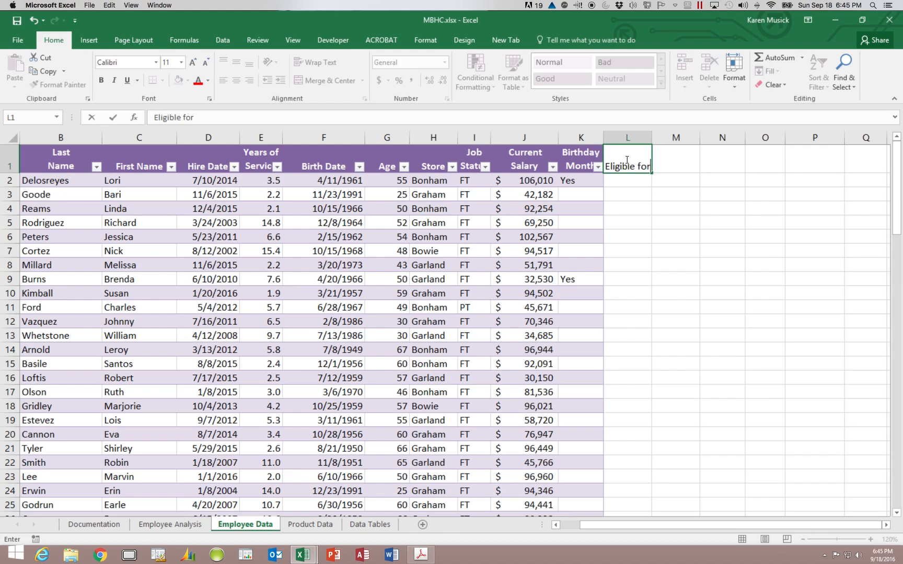
{"action": "key", "text": "BackSpace"}
{"action": "key", "text": "BackSpace"}
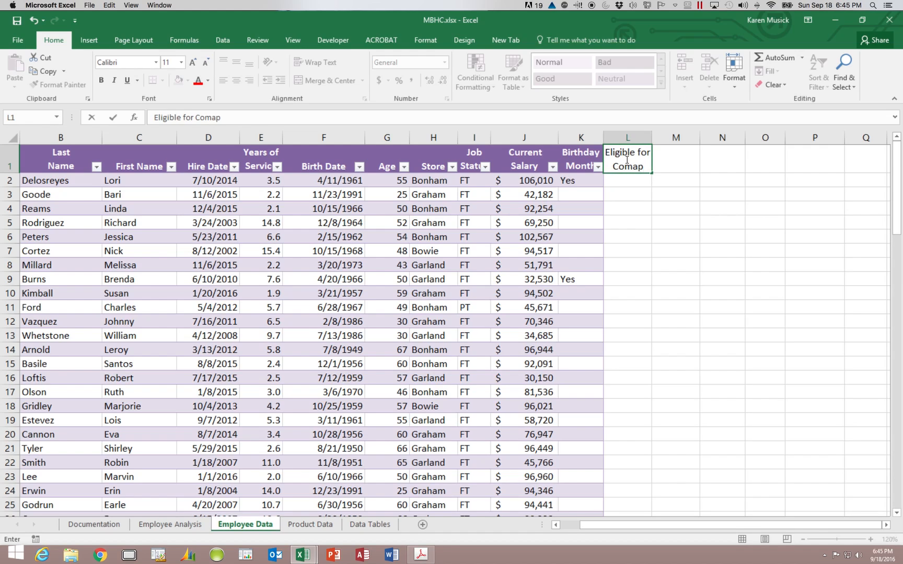
{"action": "type", "text": "p Day"}
{"action": "key", "text": "Return"}
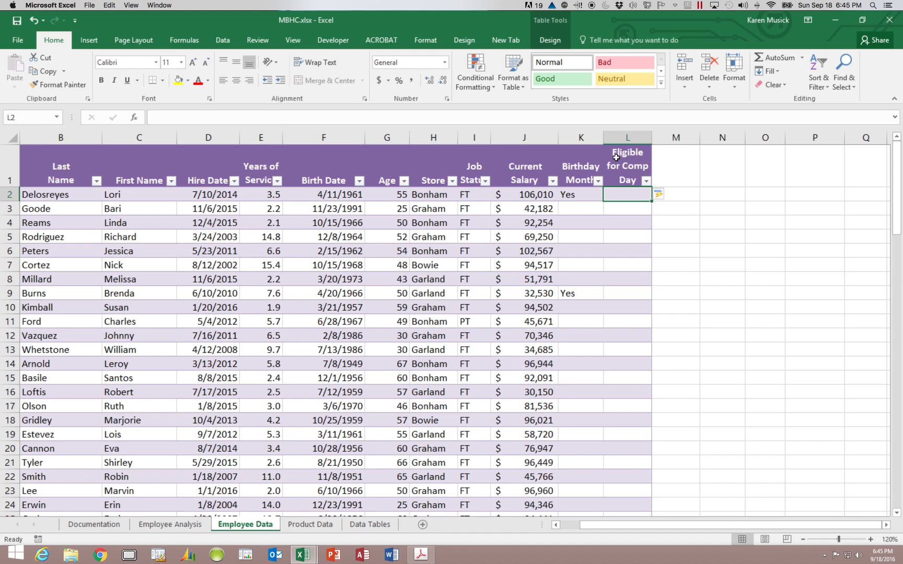
Insert an IF function in L2 whose logical test begins an AND requiring Years of Service >=2
{"action": "left_click", "coordinate": [195, 38]}
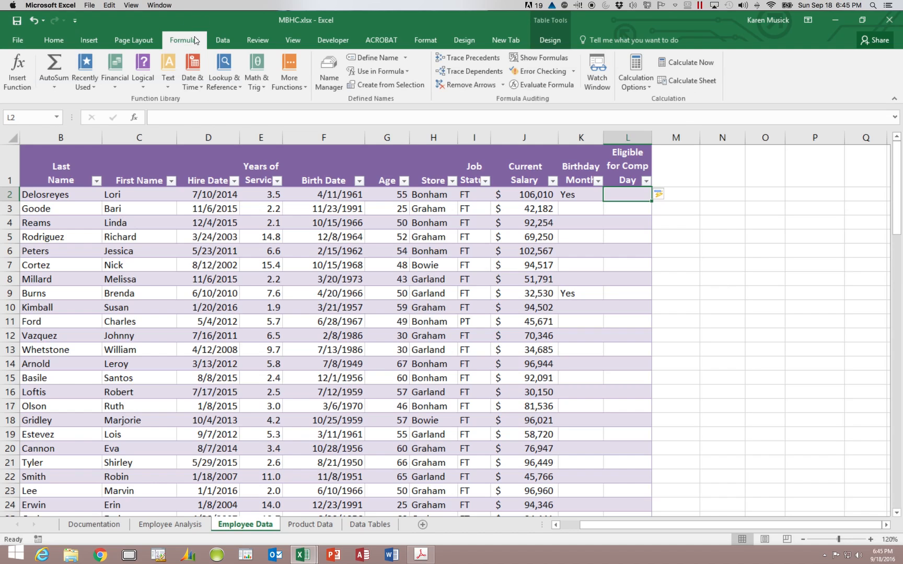
{"action": "left_click", "coordinate": [149, 89]}
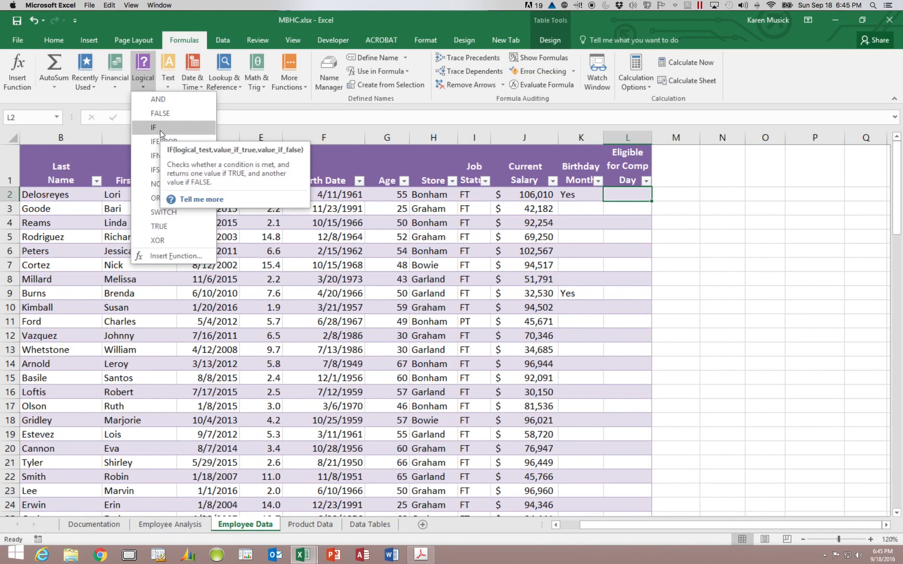
{"action": "left_click", "coordinate": [160, 129]}
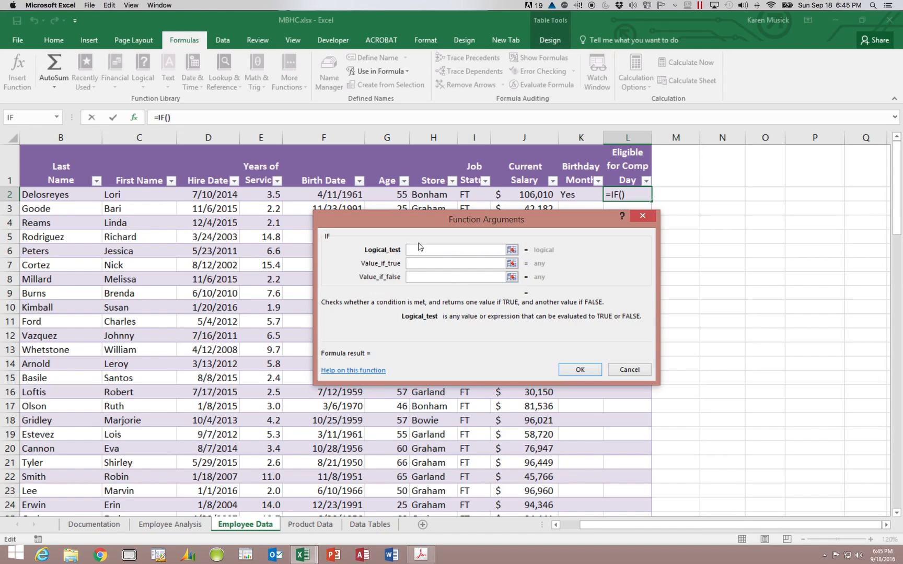
{"action": "type", "text": "AND"}
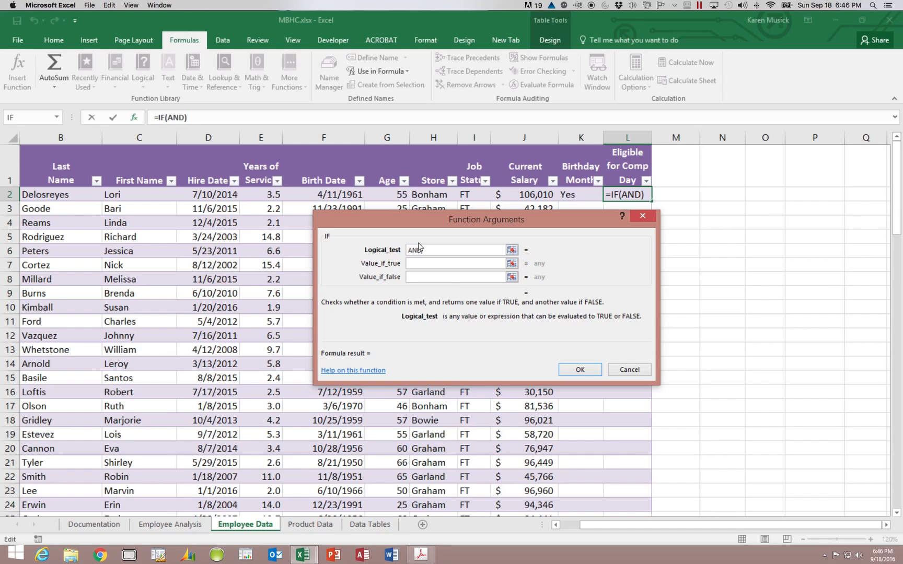
{"action": "type", "text": "("}
{"action": "left_click", "coordinate": [267, 194]}
{"action": "scroll", "coordinate": [267, 194], "scroll_direction": "left", "scroll_amount": 1}
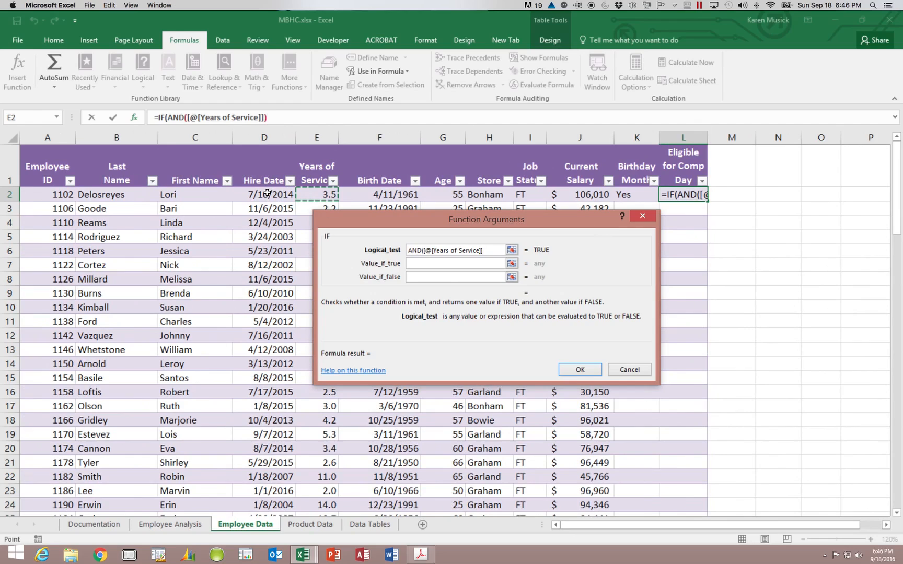
{"action": "type", "text": ">="}
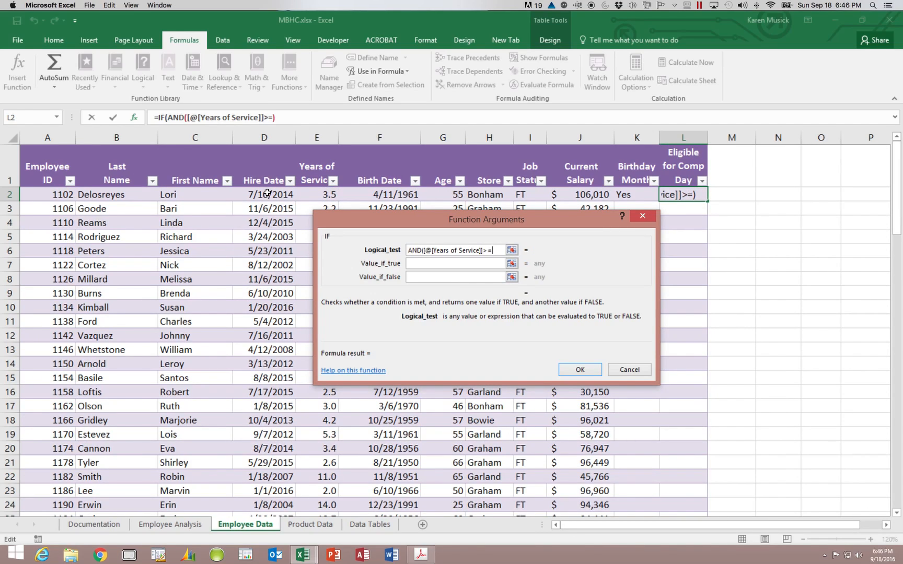
{"action": "type", "text": "2,"}
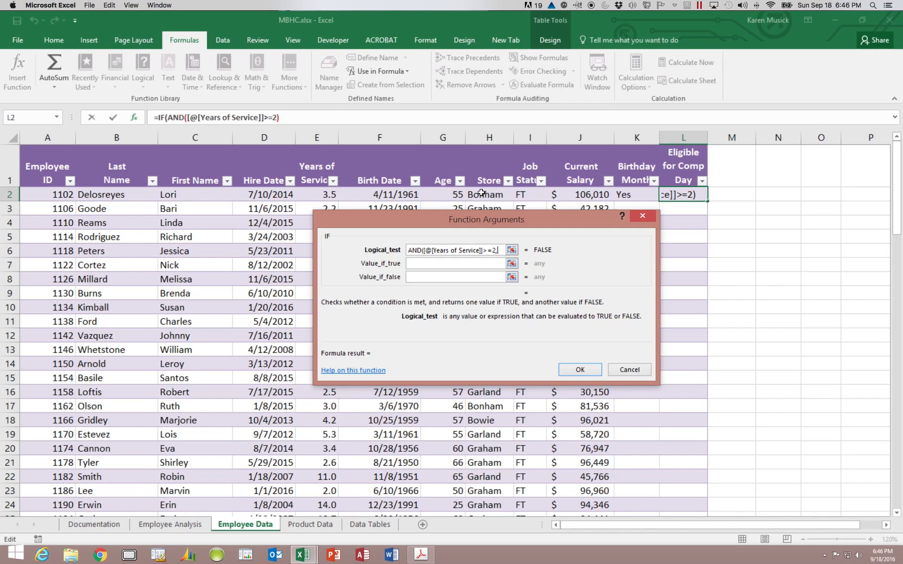
Add Job Status="PT" as the second AND condition and close the logical test
{"action": "left_click", "coordinate": [524, 193]}
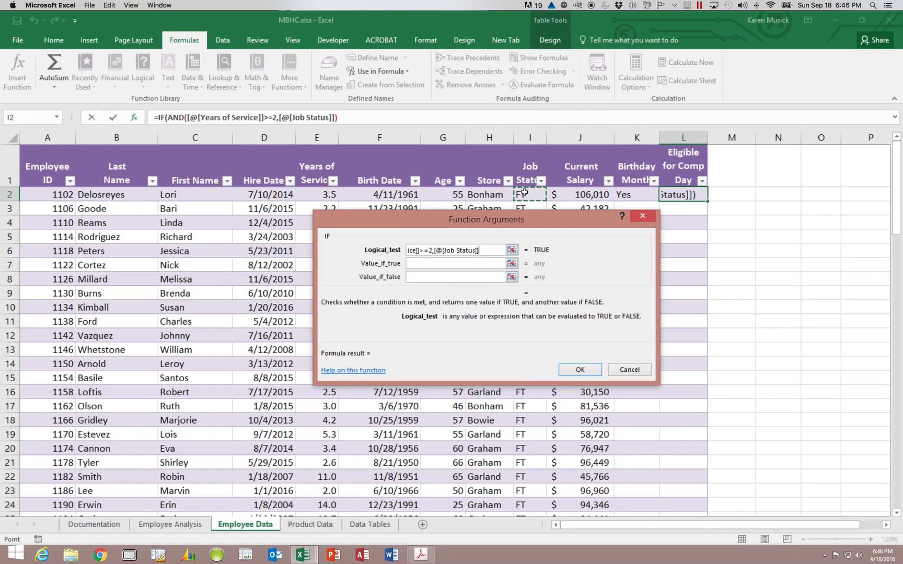
{"action": "type", "text": "="}
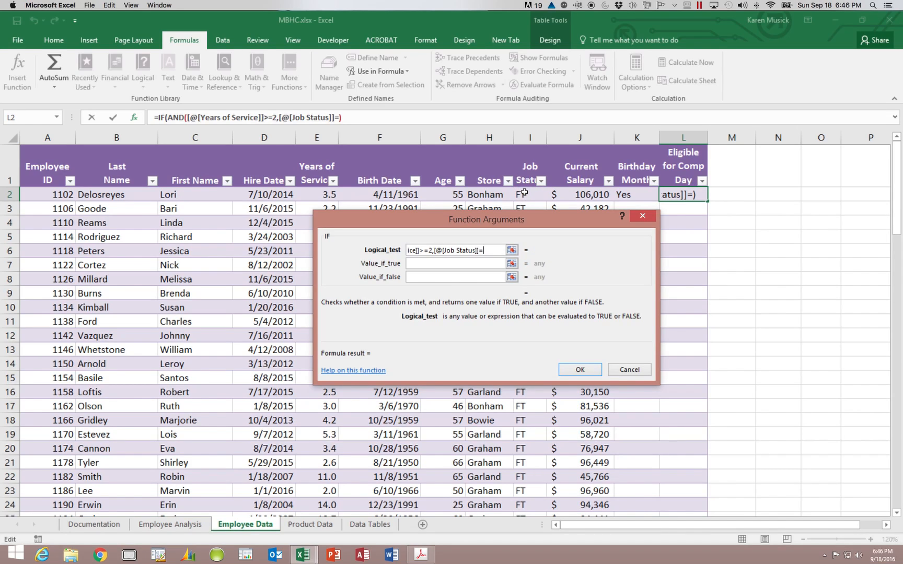
{"action": "type", "text": "\"PT\""}
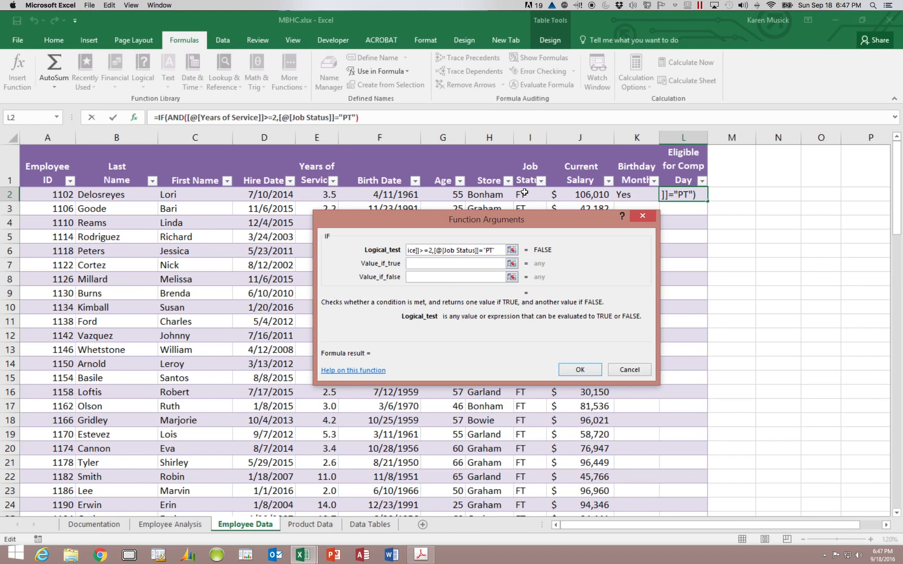
{"action": "type", "text": ")"}
Make the IF function return "Yes" when true and an empty string ("") when false, and enter the formula
{"action": "left_click", "coordinate": [455, 265]}
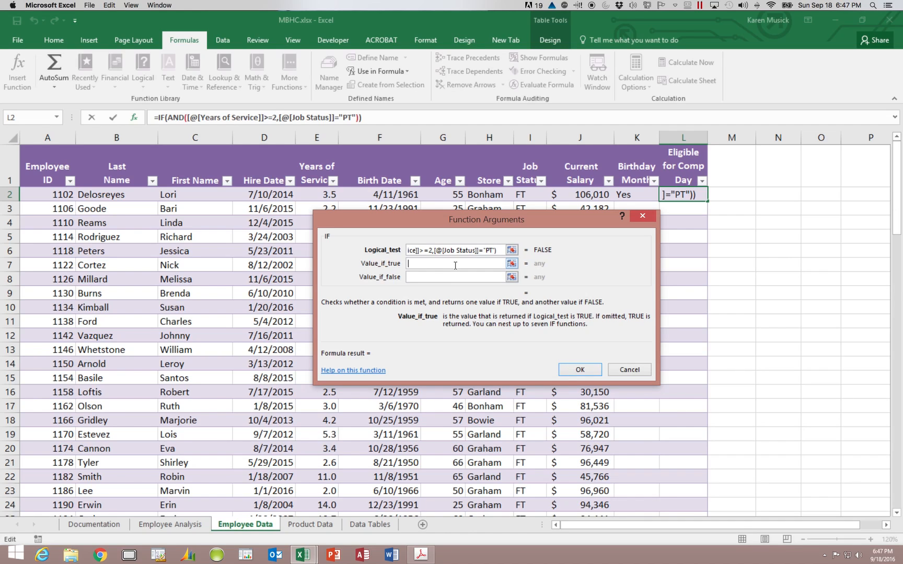
{"action": "type", "text": "\"Yes\""}
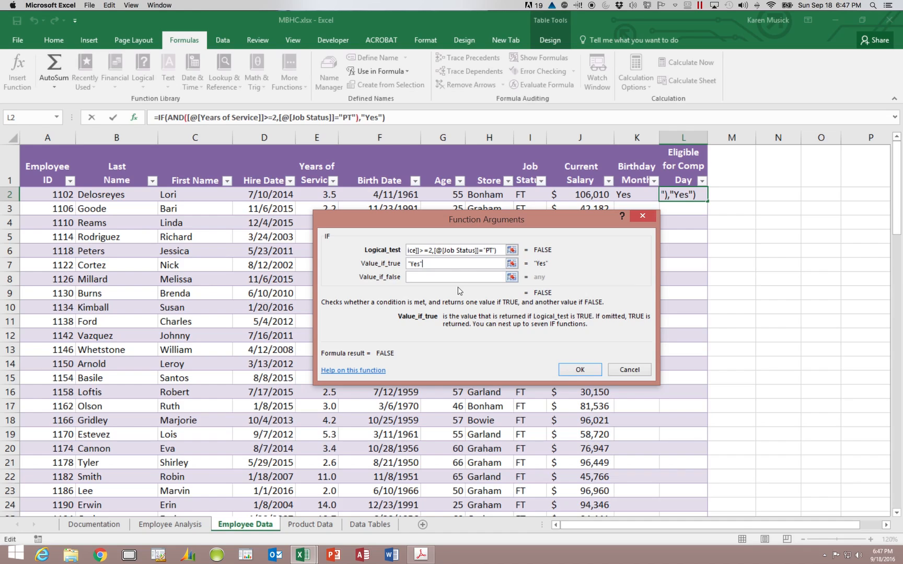
{"action": "left_click", "coordinate": [436, 276]}
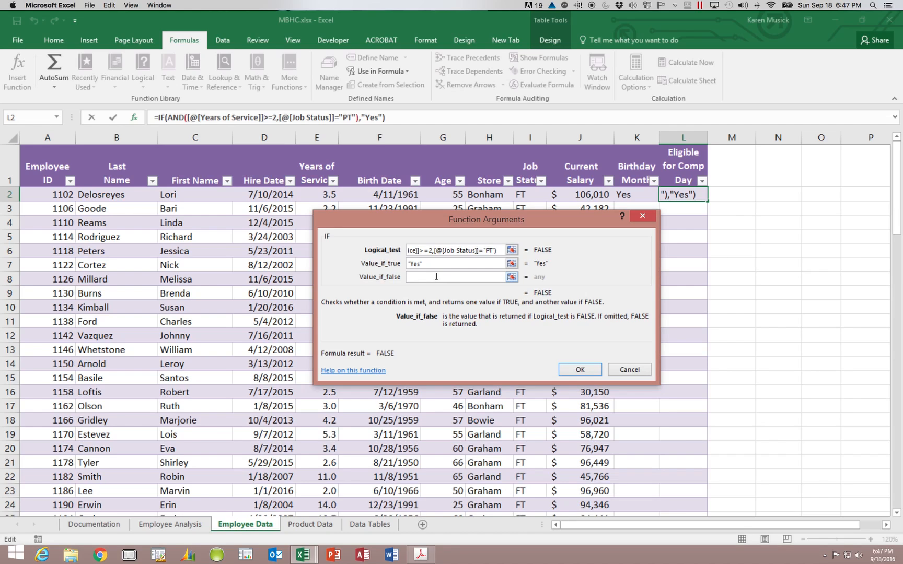
{"action": "type", "text": "\"\""}
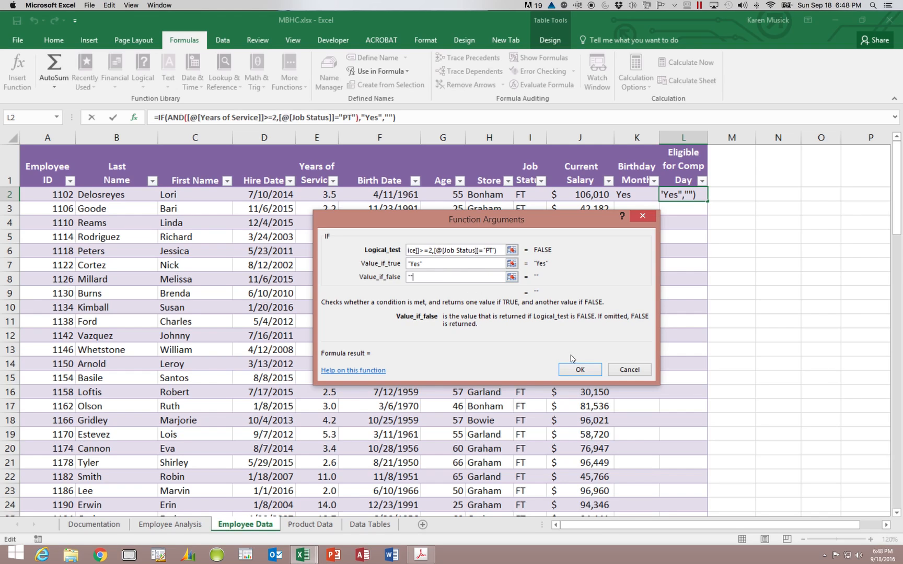
{"action": "left_click", "coordinate": [581, 370]}
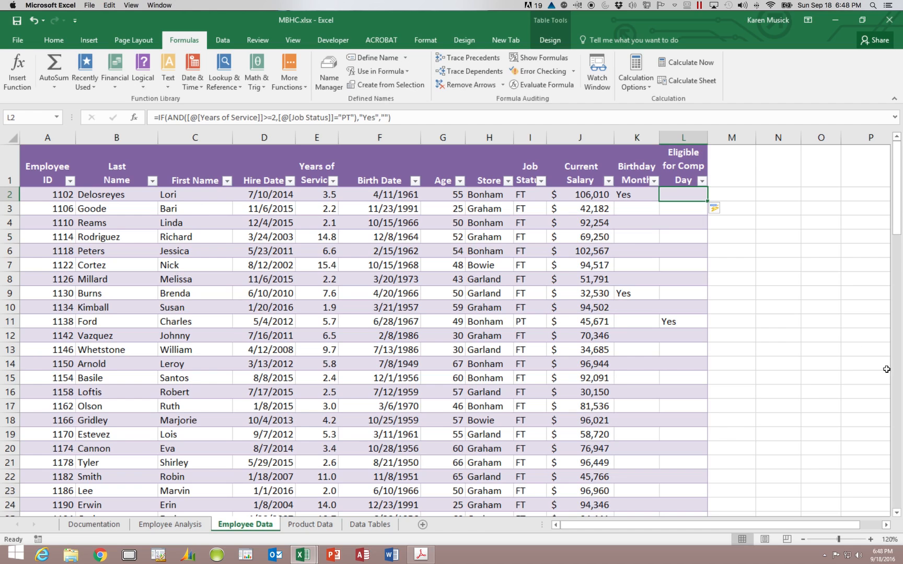
Review the Eligible for Comp Day results against Job Status and Years of Service through all employee rows
{"action": "left_click", "coordinate": [896, 385]}
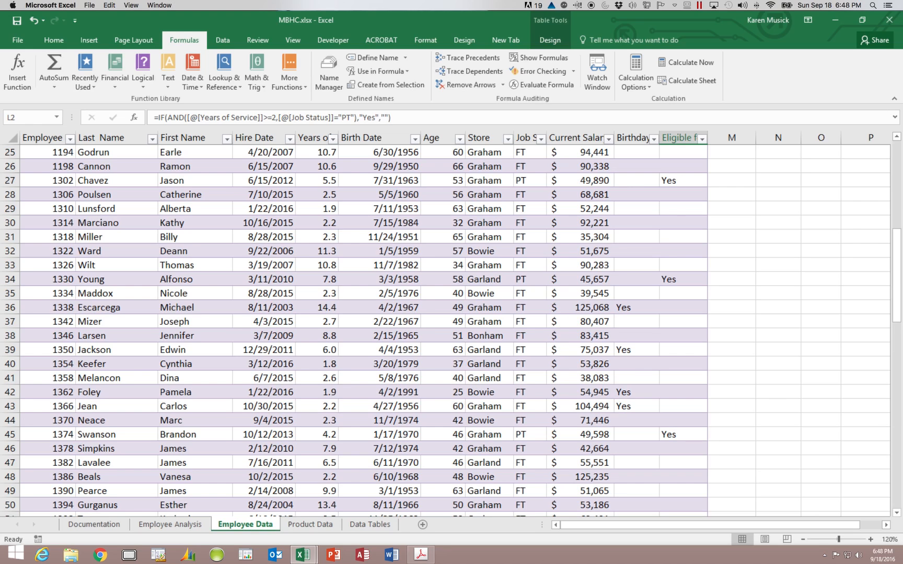
{"action": "left_click", "coordinate": [897, 438]}
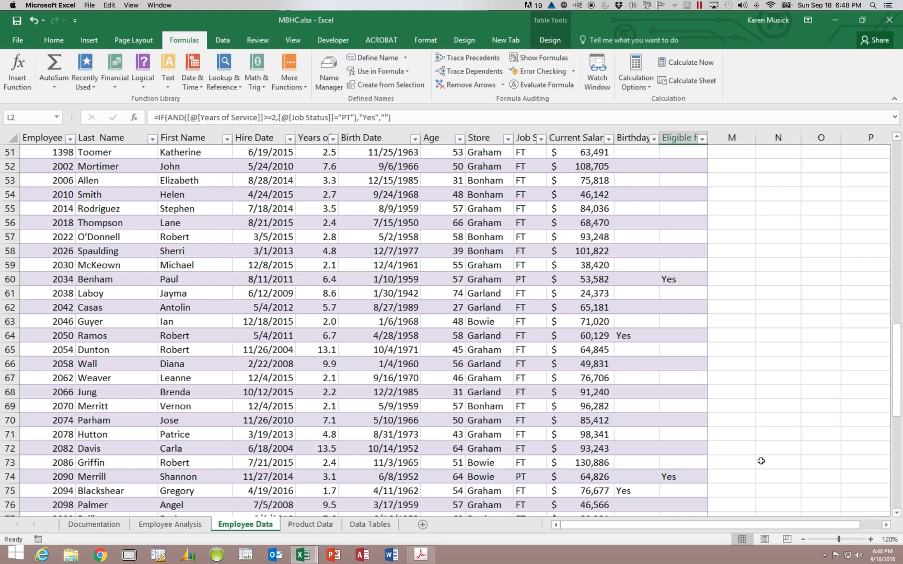
{"action": "left_click", "coordinate": [893, 467]}
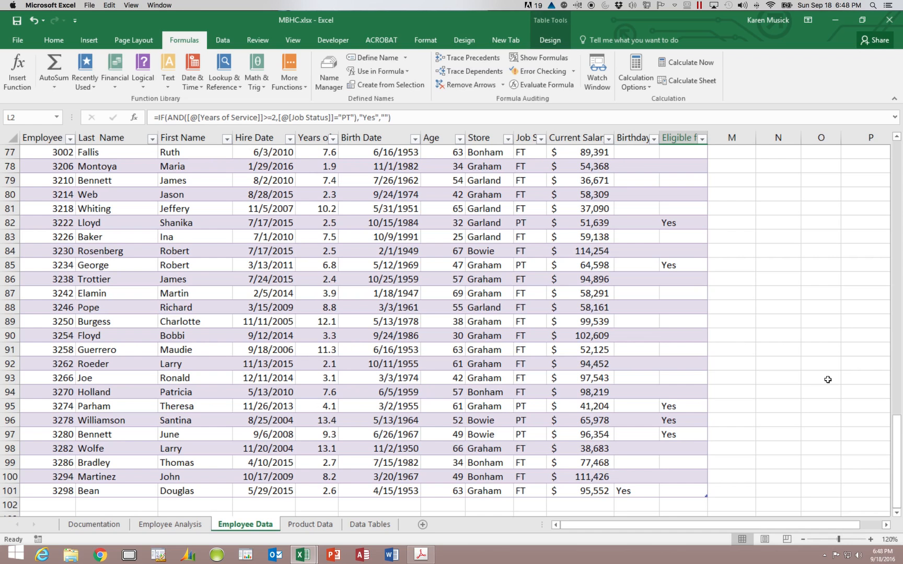
{"action": "left_click", "coordinate": [895, 316]}
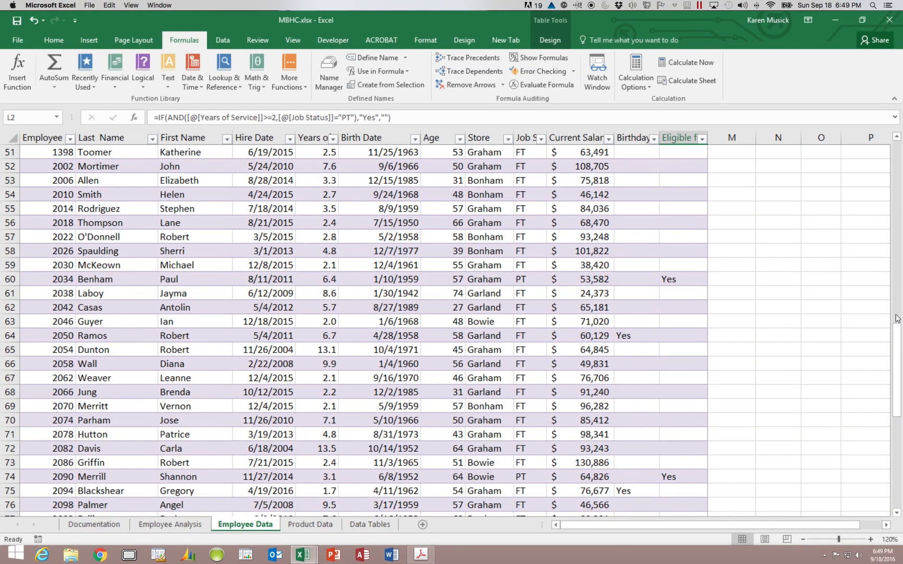
{"action": "left_click", "coordinate": [898, 275]}
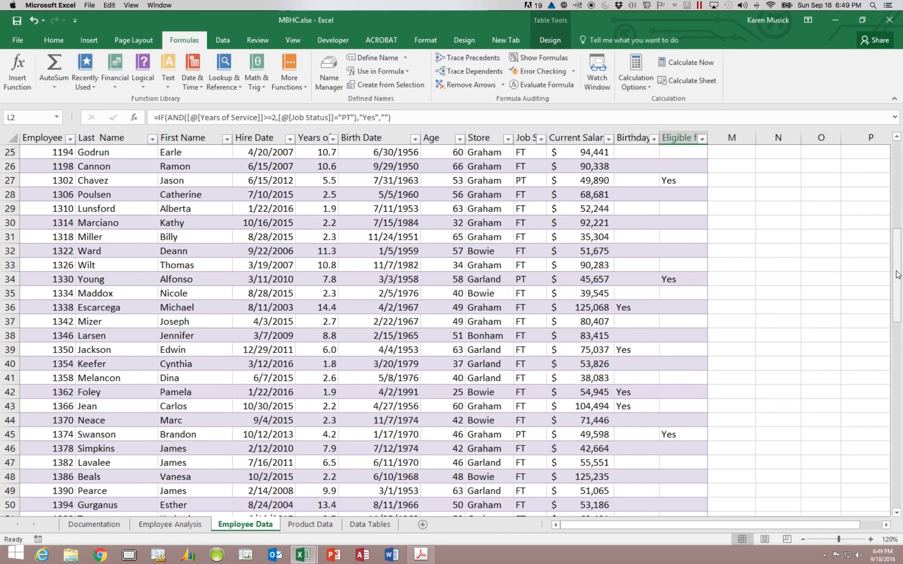
{"action": "left_click", "coordinate": [899, 180]}
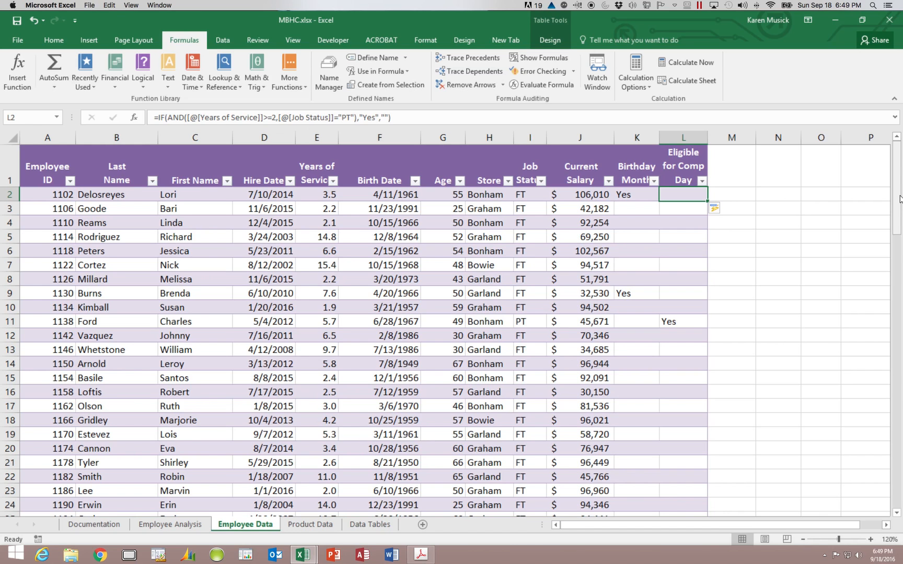
{"action": "scroll", "coordinate": [900, 199], "scroll_direction": "down", "scroll_amount": 5}
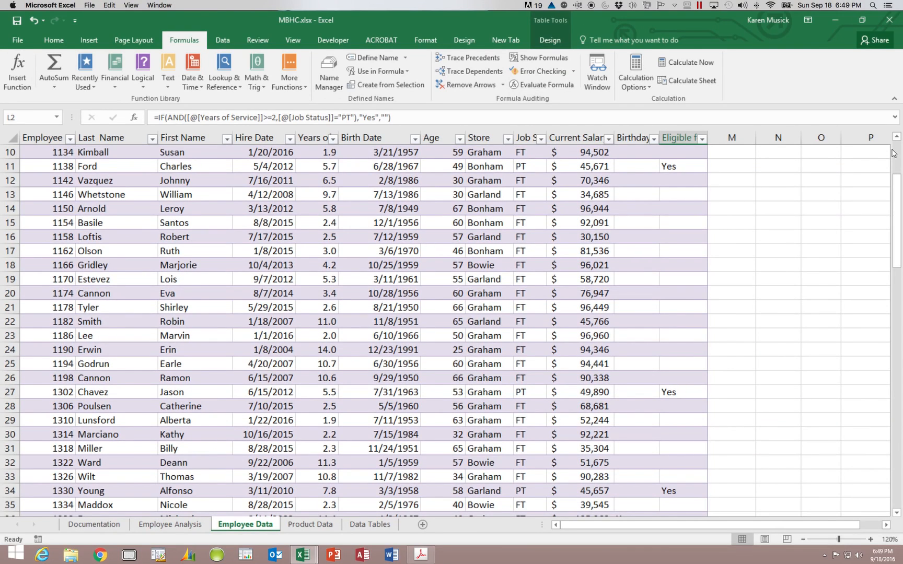
{"action": "left_click_drag", "start_coordinate": [899, 189], "coordinate": [899, 135]}
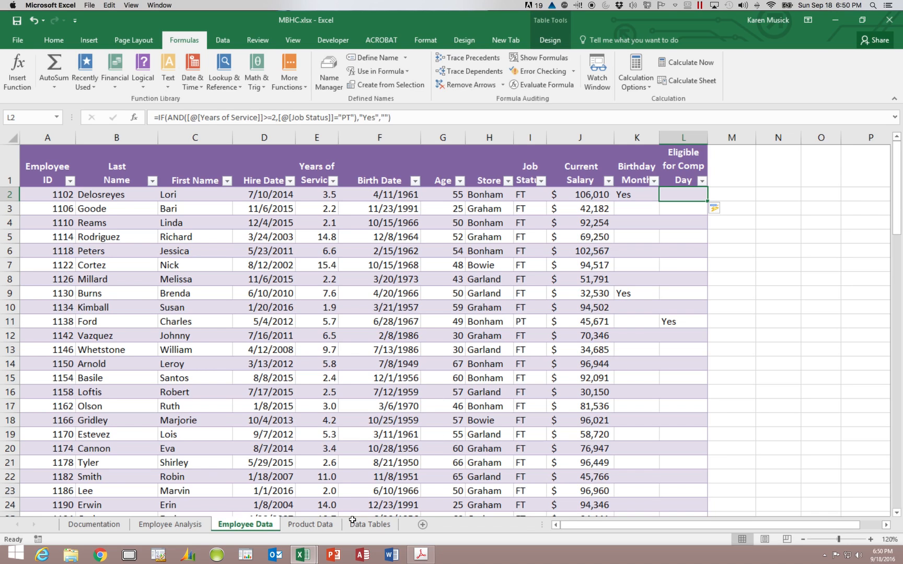
Switch to the Excel Video Headers3.xlsx workbook and view the IF(OR explanation and IF(OR diagram sheets
{"action": "mouse_move", "coordinate": [306, 558]}
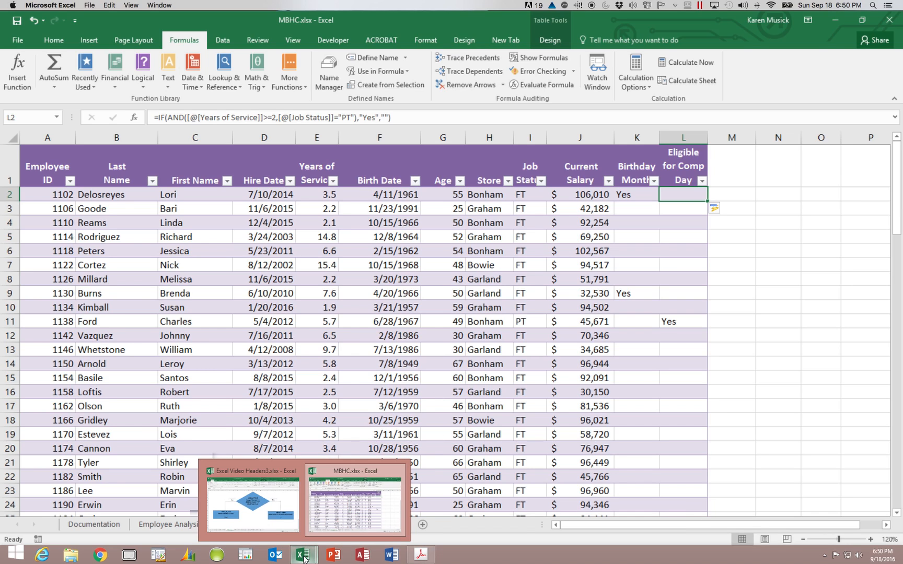
{"action": "left_click", "coordinate": [272, 512]}
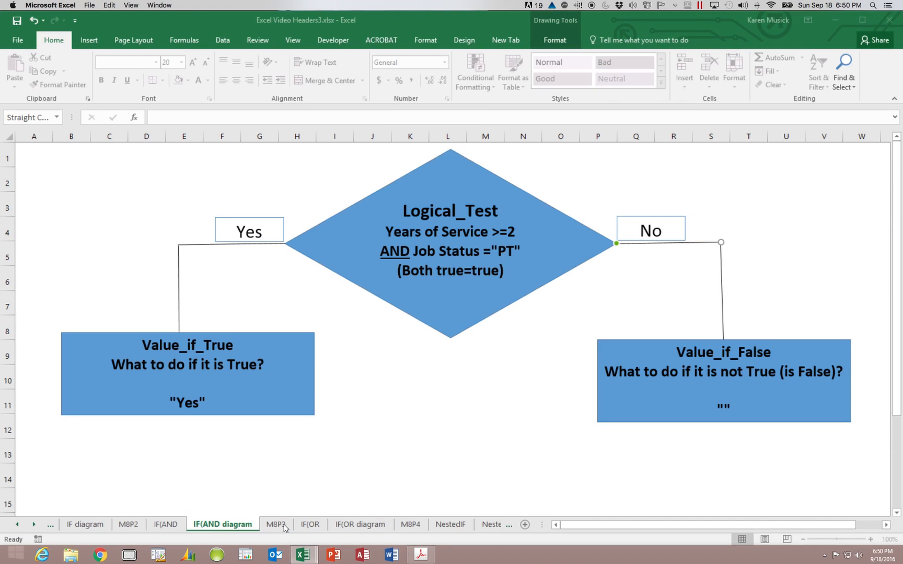
{"action": "left_click", "coordinate": [314, 525]}
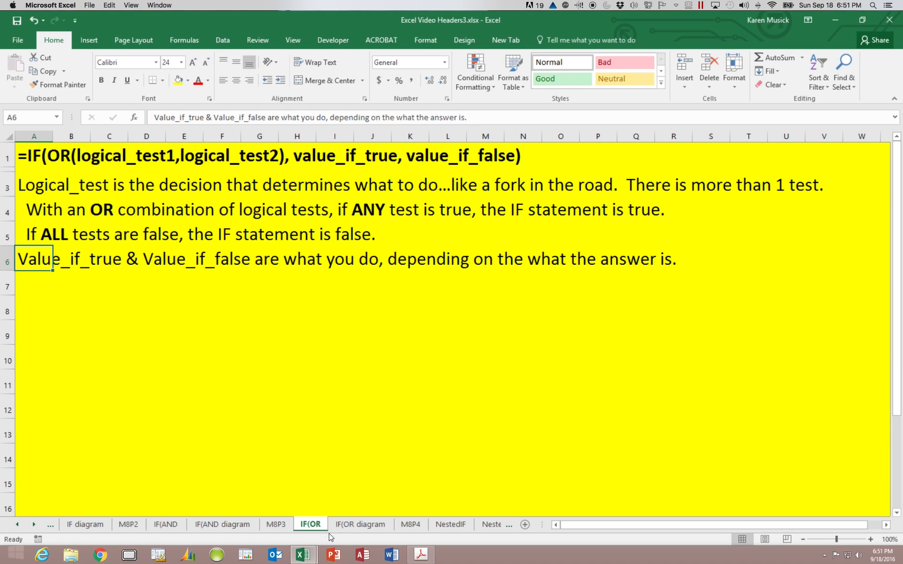
{"action": "left_click", "coordinate": [353, 527]}
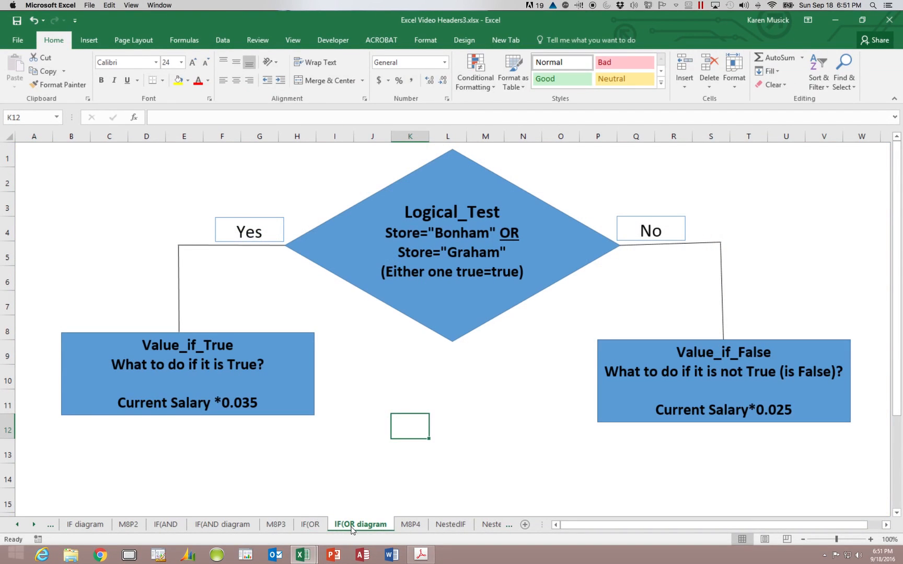
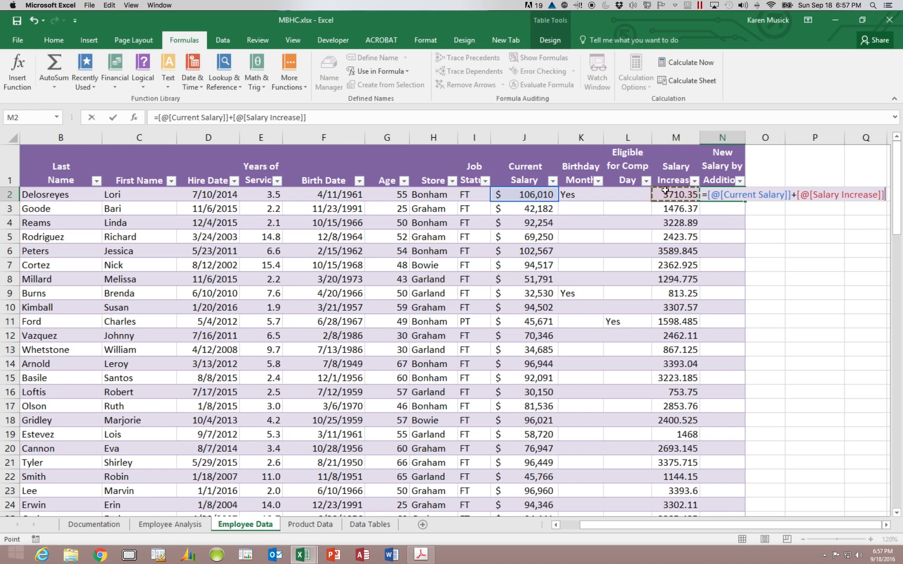
Enter the New Salary by Addition formula that adds Current Salary and Salary Increase
{"action": "key", "text": "Return"}
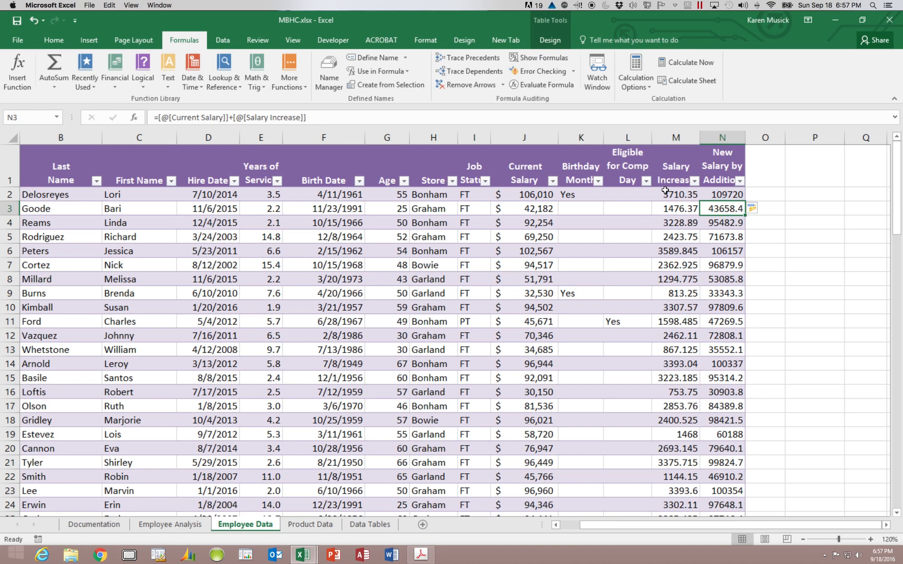
Try to apply accounting format and fewer decimals to the entire Salary Increase and New Salary by Addition worksheet columns
{"action": "left_click_drag", "start_coordinate": [677, 136], "coordinate": [717, 143]}
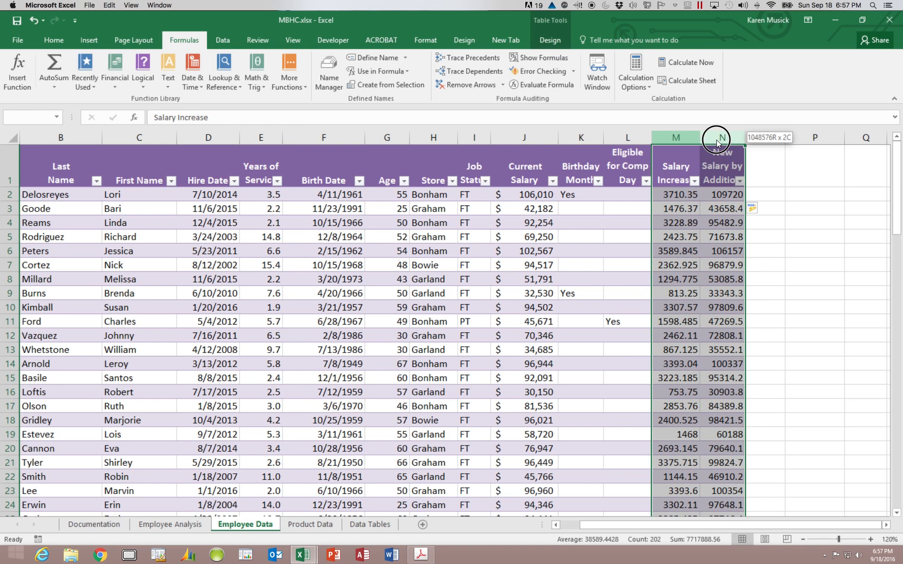
{"action": "left_click_drag", "start_coordinate": [717, 143], "coordinate": [717, 144]}
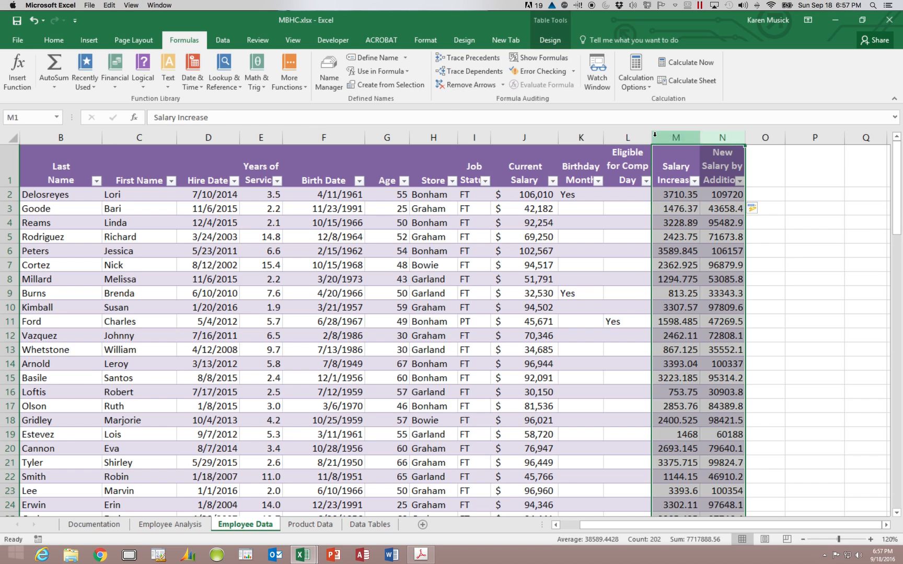
{"action": "left_click", "coordinate": [54, 41]}
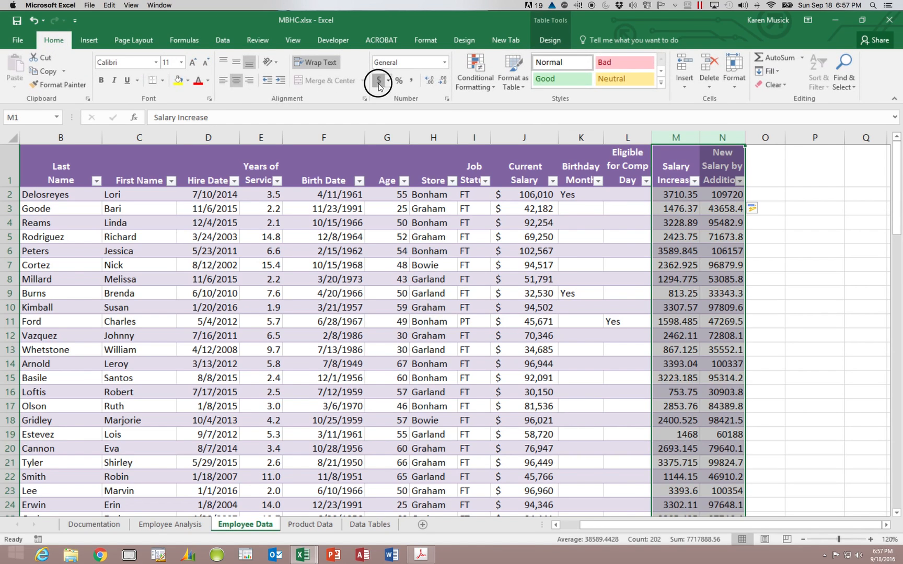
{"action": "left_click", "coordinate": [444, 85]}
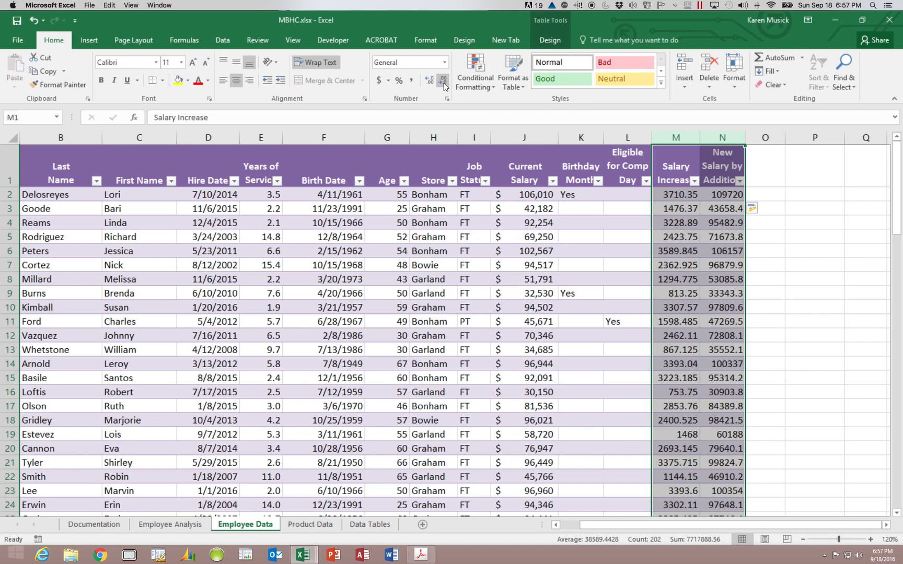
Format the data cells under Salary Increase and New Salary by Addition as accounting dollars with no decimal places
{"action": "left_click", "coordinate": [673, 192]}
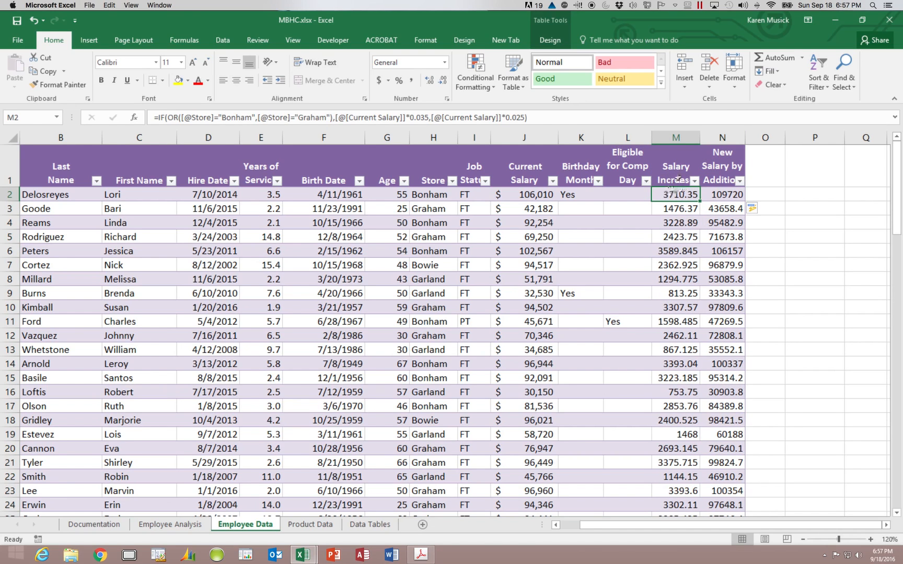
{"action": "left_click_drag", "start_coordinate": [686, 204], "coordinate": [721, 449]}
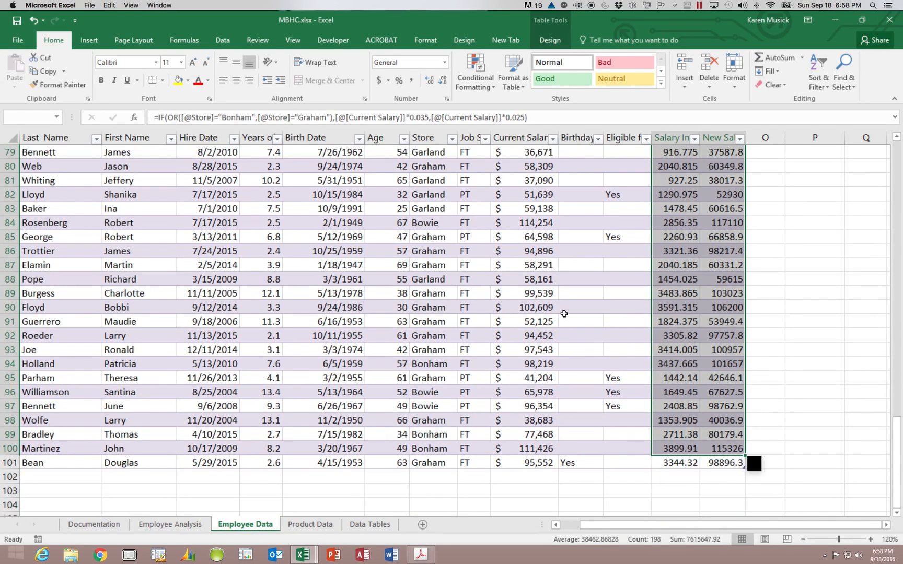
{"action": "left_click", "coordinate": [379, 80]}
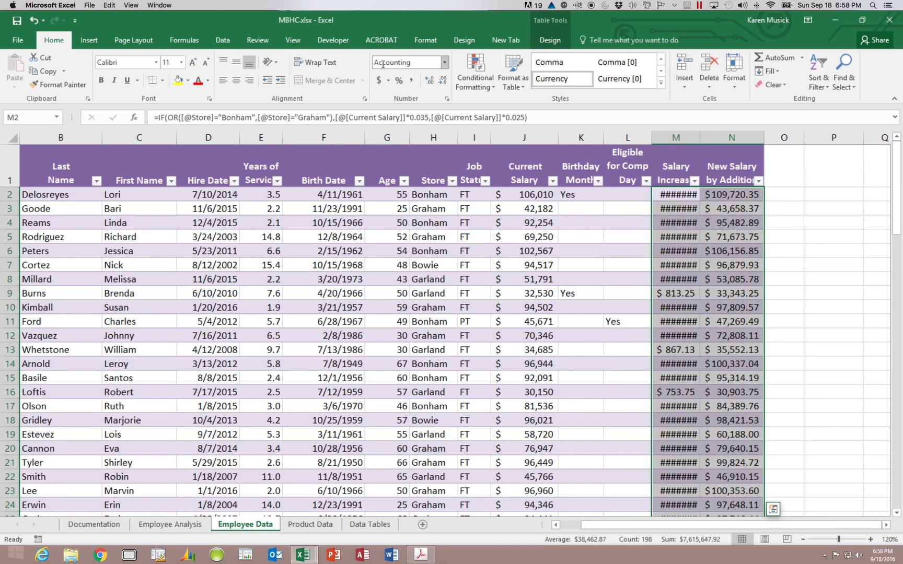
{"action": "left_click", "coordinate": [444, 81]}
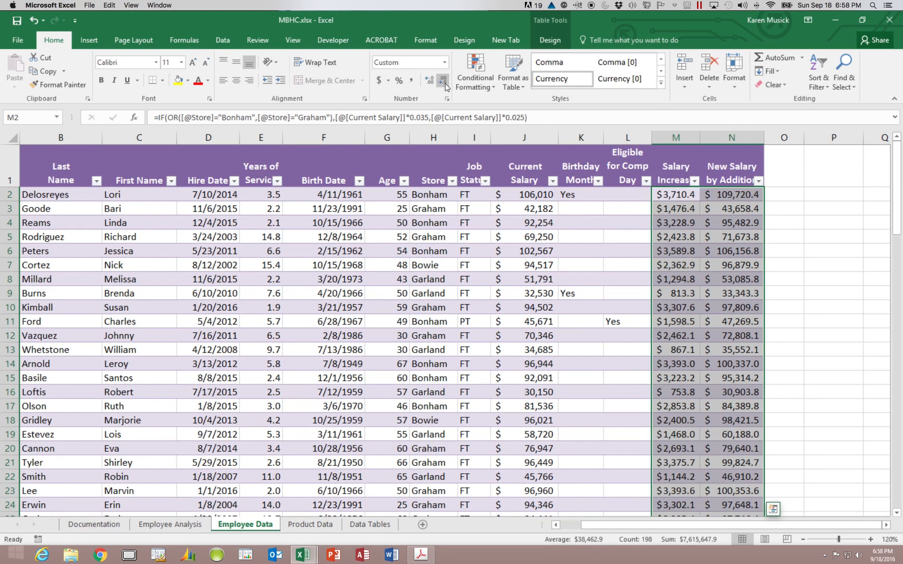
{"action": "left_click", "coordinate": [443, 82]}
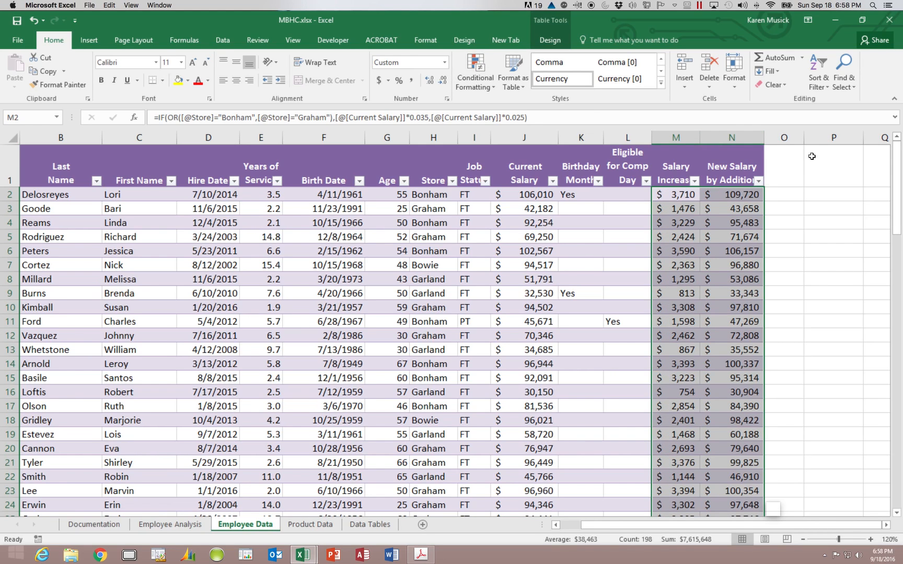
Add a table column in O headed "New Salary with IF(OR" and widen it so its header wraps on two lines
{"action": "left_click", "coordinate": [784, 165]}
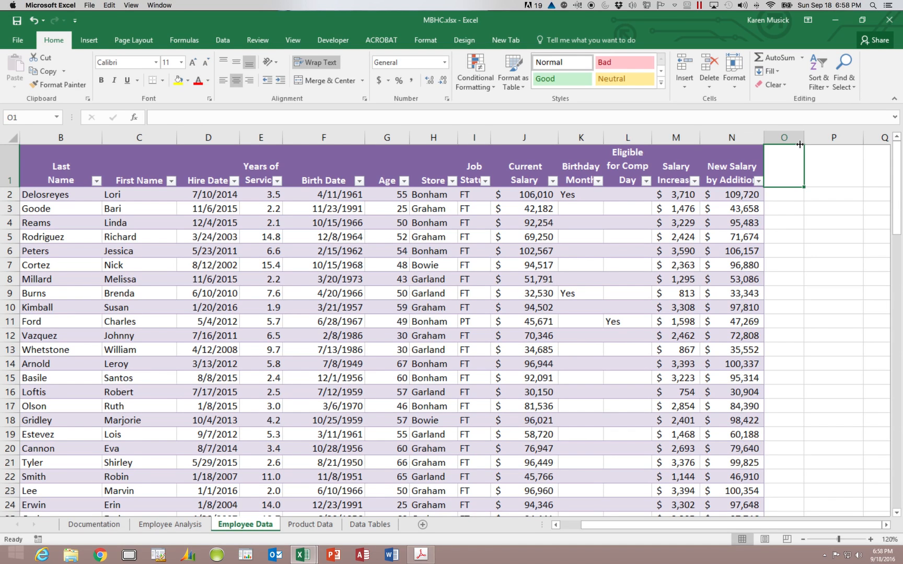
{"action": "type", "text": "New"}
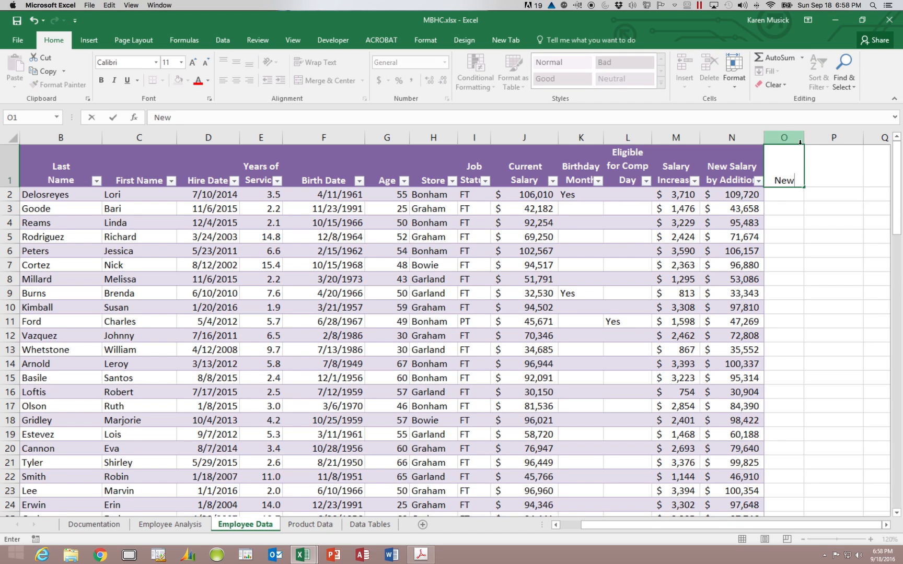
{"action": "type", "text": " Salary wi"}
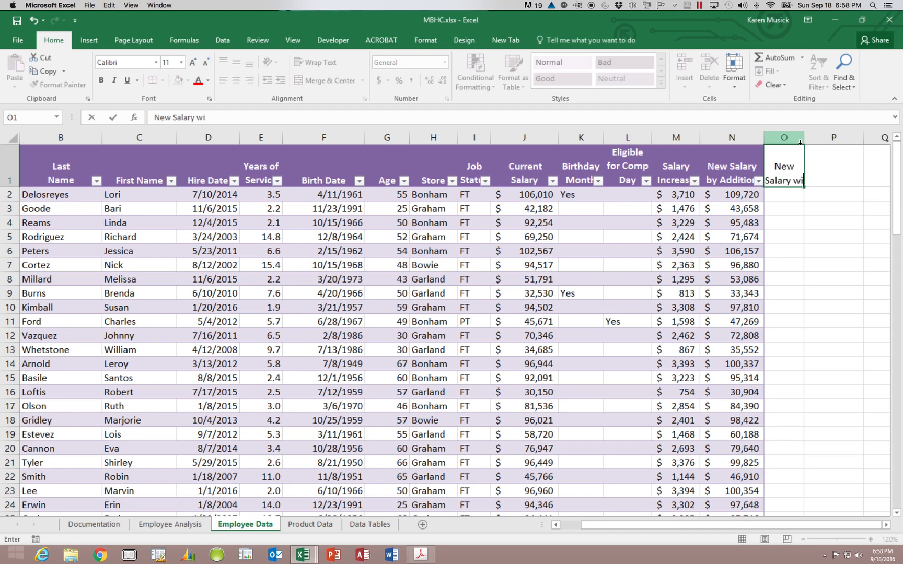
{"action": "type", "text": "th IF("}
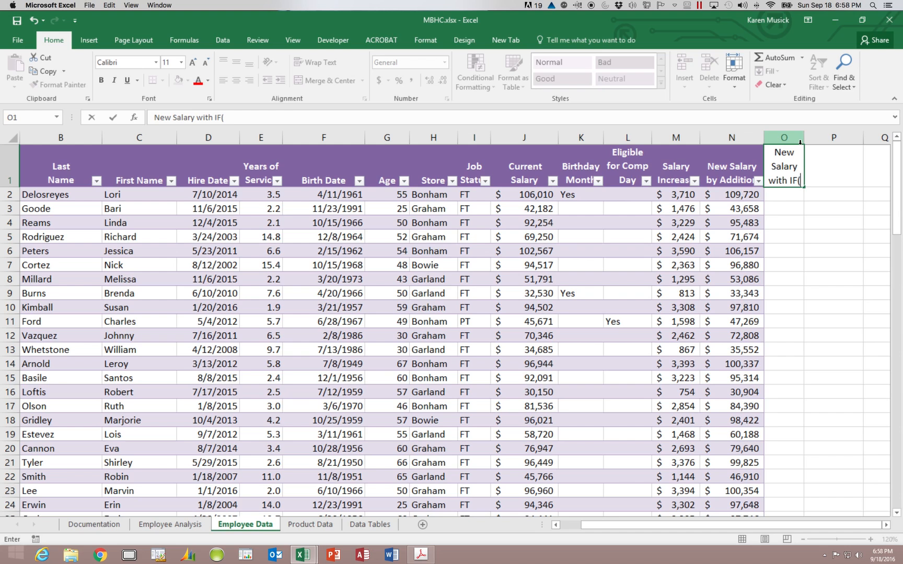
{"action": "type", "text": "OR"}
{"action": "key", "text": "Return"}
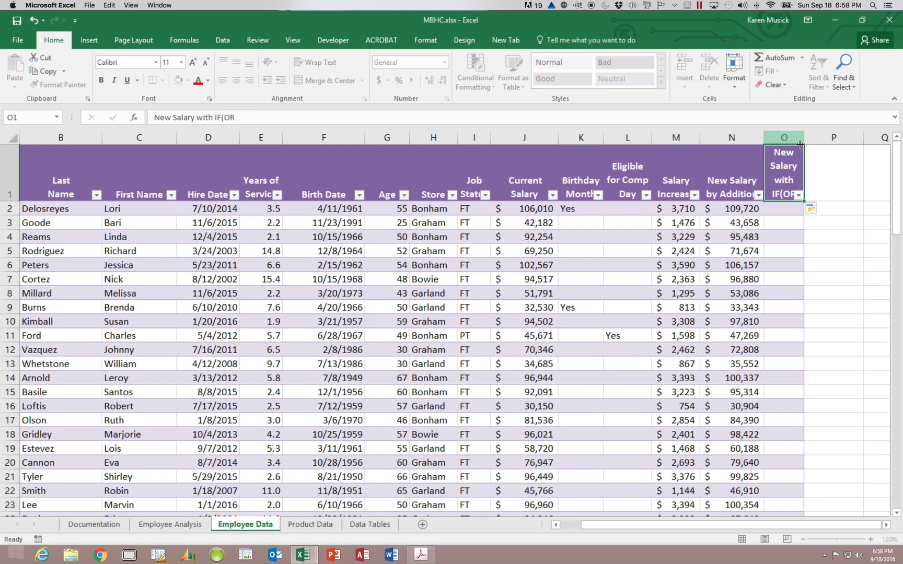
{"action": "left_click_drag", "start_coordinate": [721, 138], "coordinate": [737, 140]}
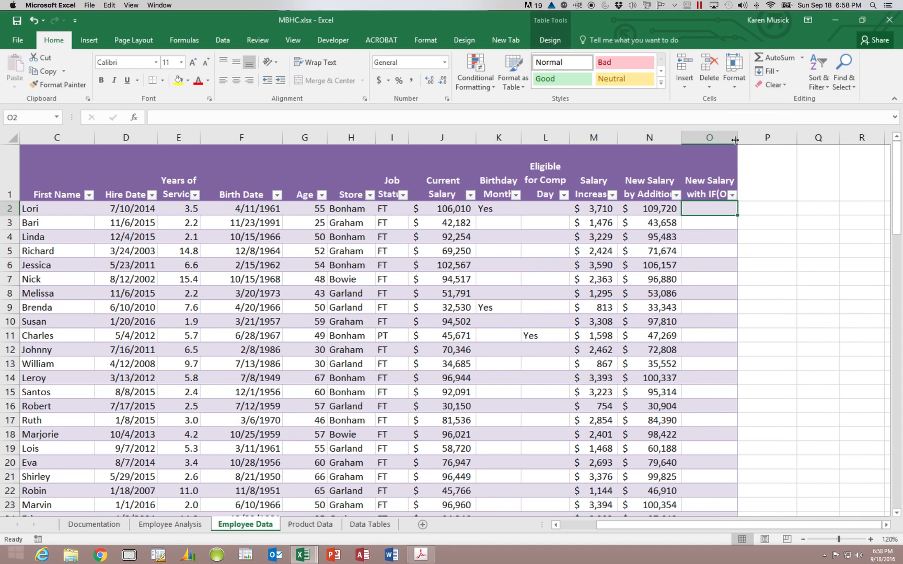
Copy the formatting of the New Salary by Addition column onto the New Salary with IF(OR column using Format Painter
{"action": "left_click", "coordinate": [661, 210]}
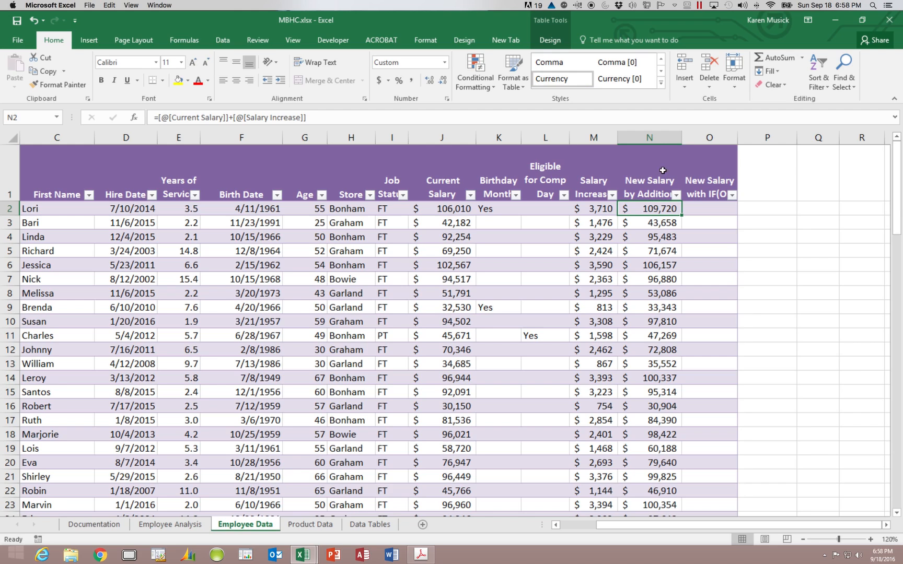
{"action": "left_click", "coordinate": [663, 138]}
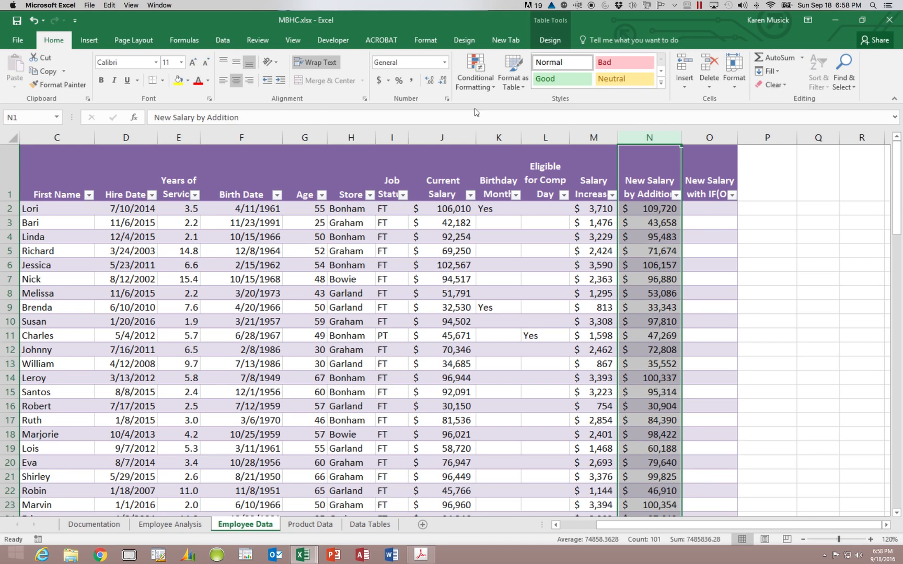
{"action": "left_click", "coordinate": [57, 84]}
{"action": "left_click", "coordinate": [705, 146]}
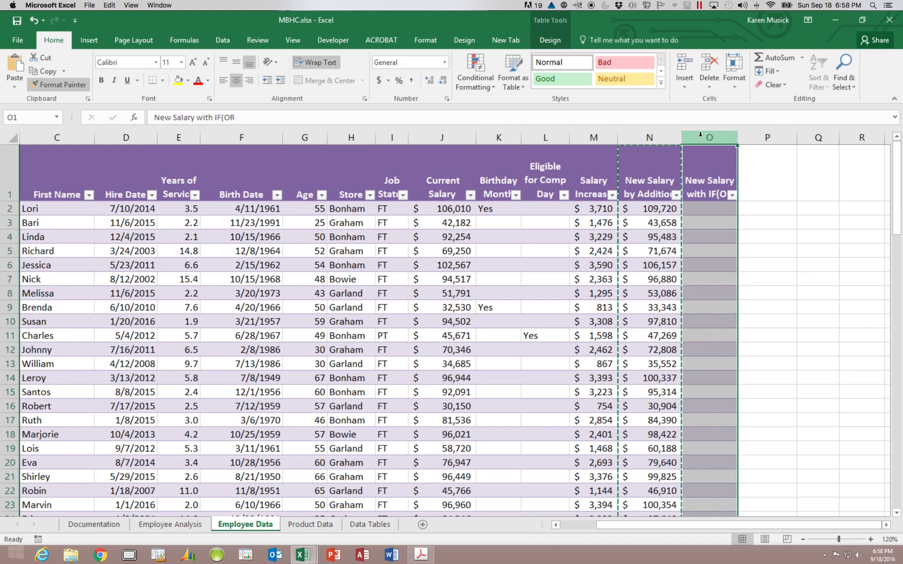
{"action": "left_click_drag", "start_coordinate": [719, 196], "coordinate": [713, 198]}
Insert an IF function in cell O2, the first data cell under New Salary with IF(OR
{"action": "left_click", "coordinate": [714, 199]}
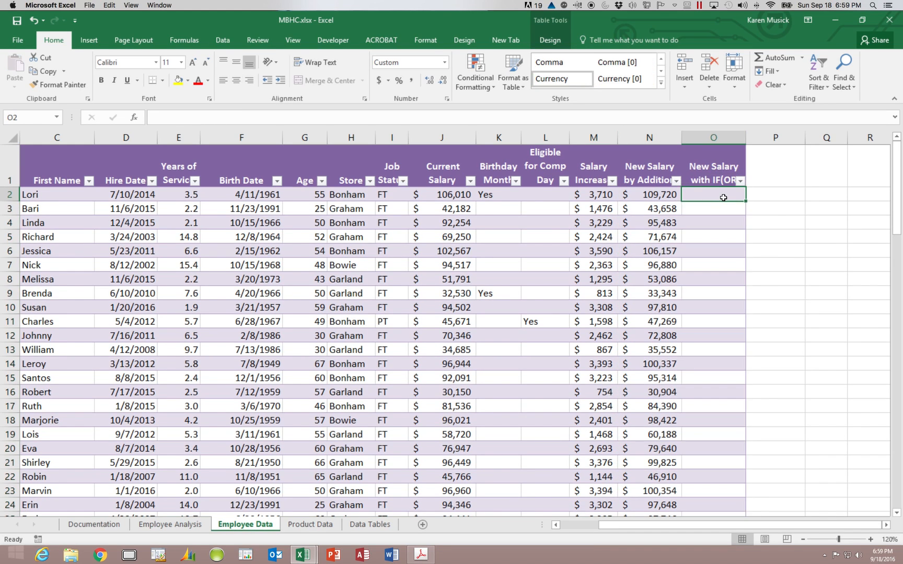
{"action": "scroll", "coordinate": [722, 198], "scroll_direction": "right", "scroll_amount": 2}
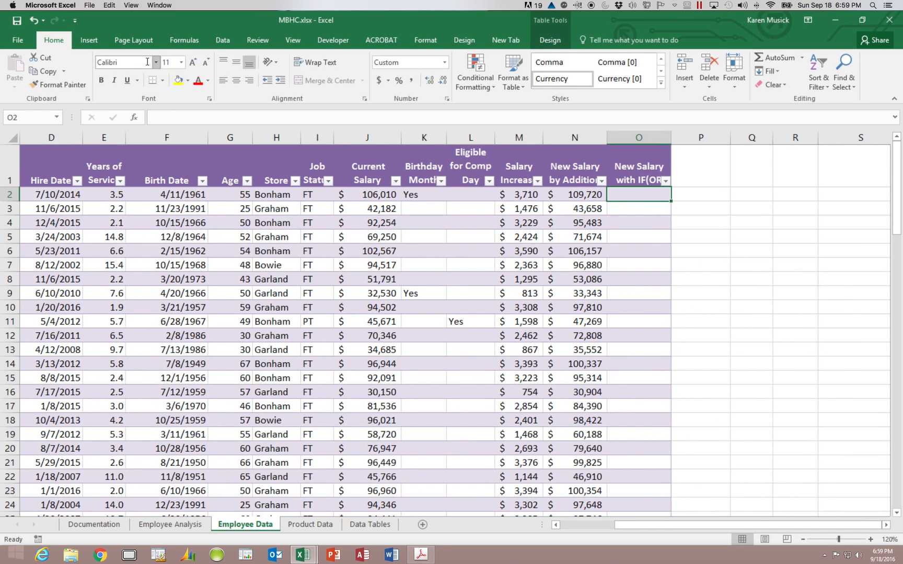
{"action": "left_click", "coordinate": [196, 46]}
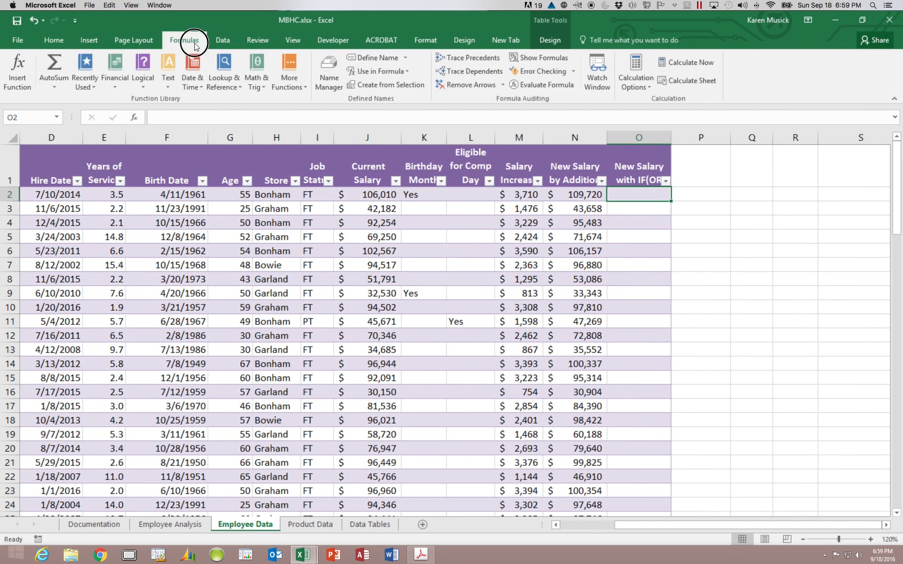
{"action": "left_click", "coordinate": [145, 85]}
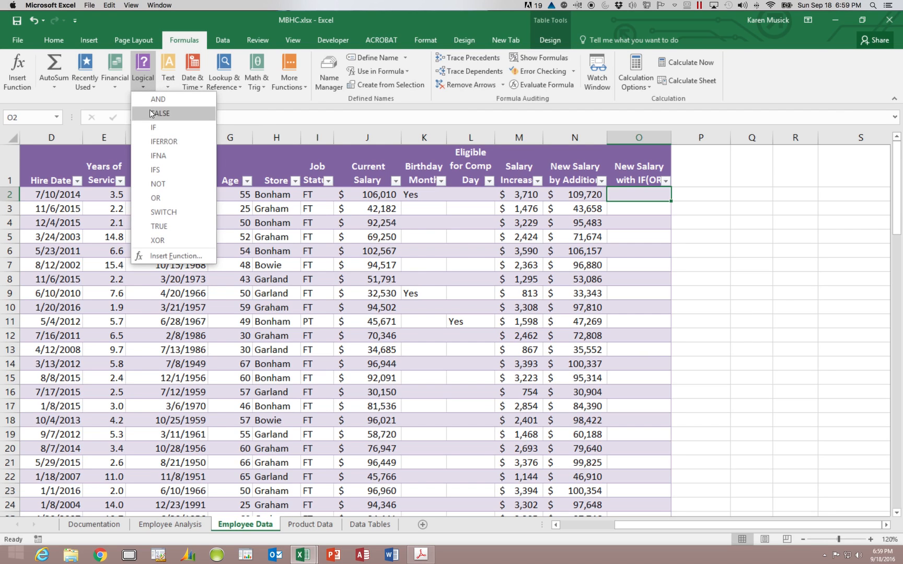
{"action": "left_click", "coordinate": [153, 128]}
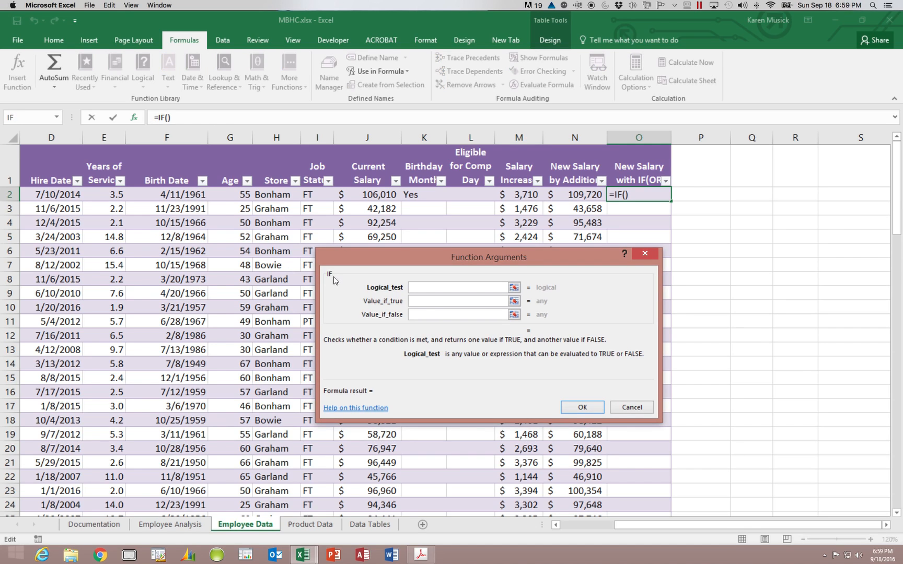
{"action": "type", "text": "OR("}
{"action": "left_click", "coordinate": [281, 196]}
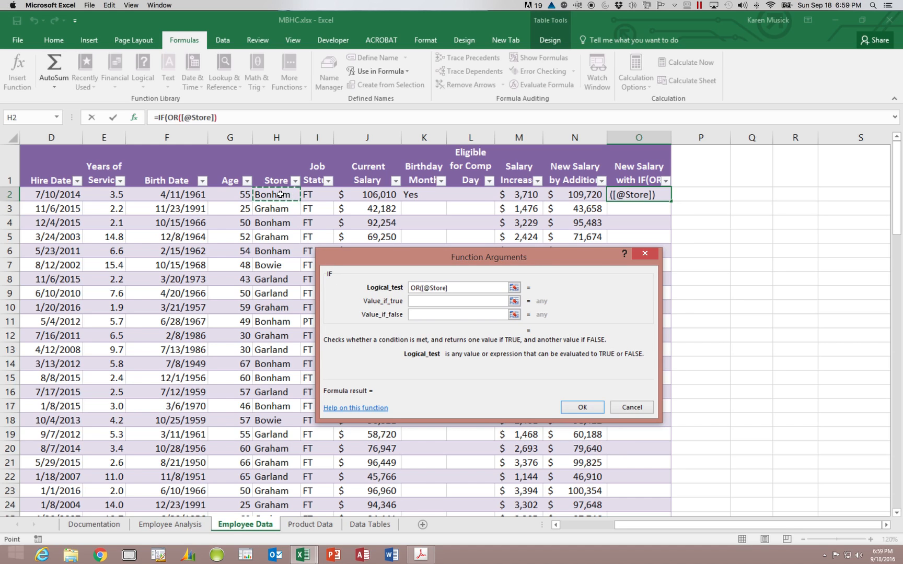
{"action": "type", "text": "=\"B"}
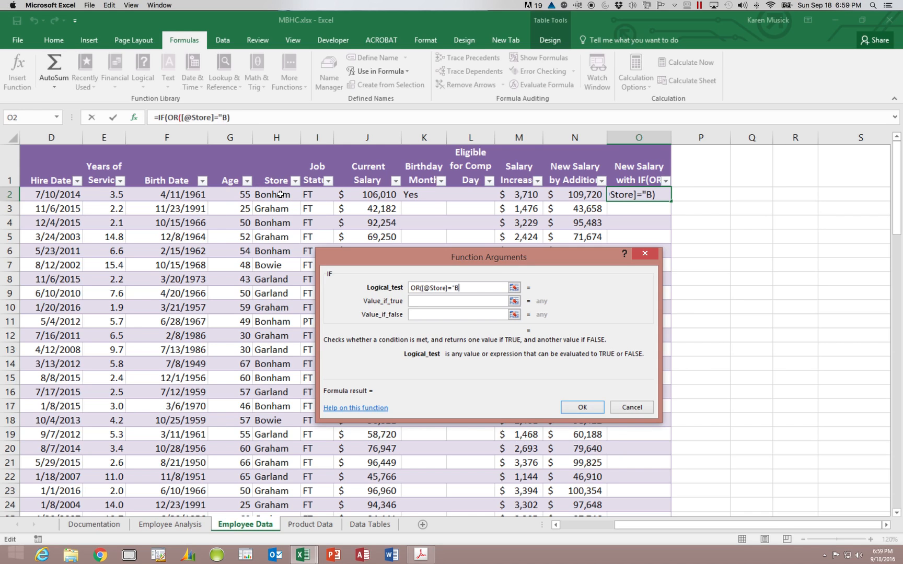
{"action": "type", "text": "onham"}
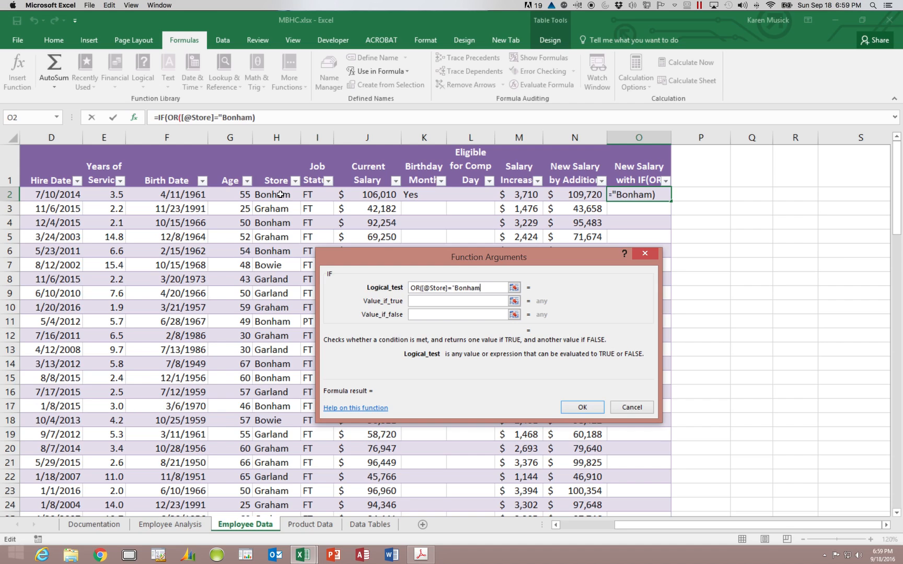
{"action": "type", "text": "\""}
{"action": "type", "text": ","}
{"action": "scroll", "coordinate": [281, 194], "scroll_direction": "left", "scroll_amount": 4}
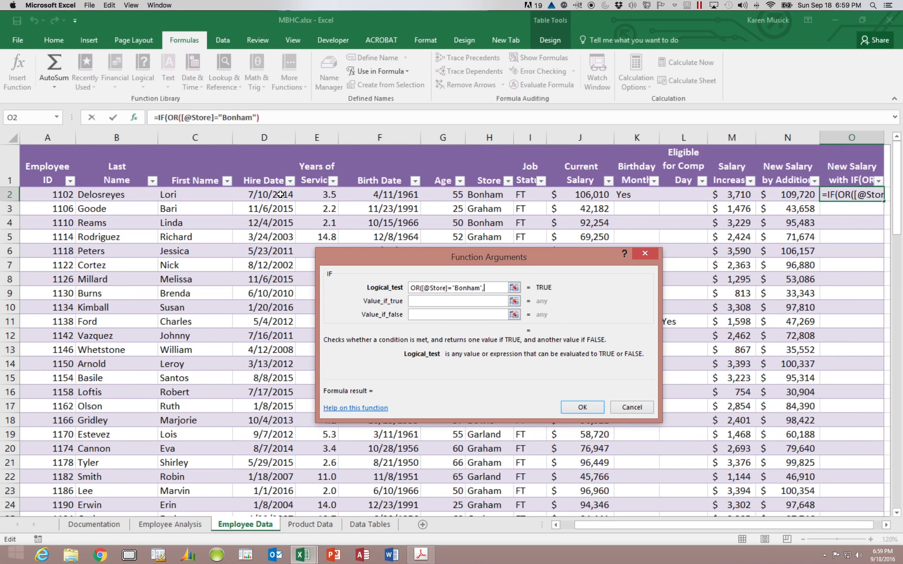
{"action": "left_click", "coordinate": [478, 196]}
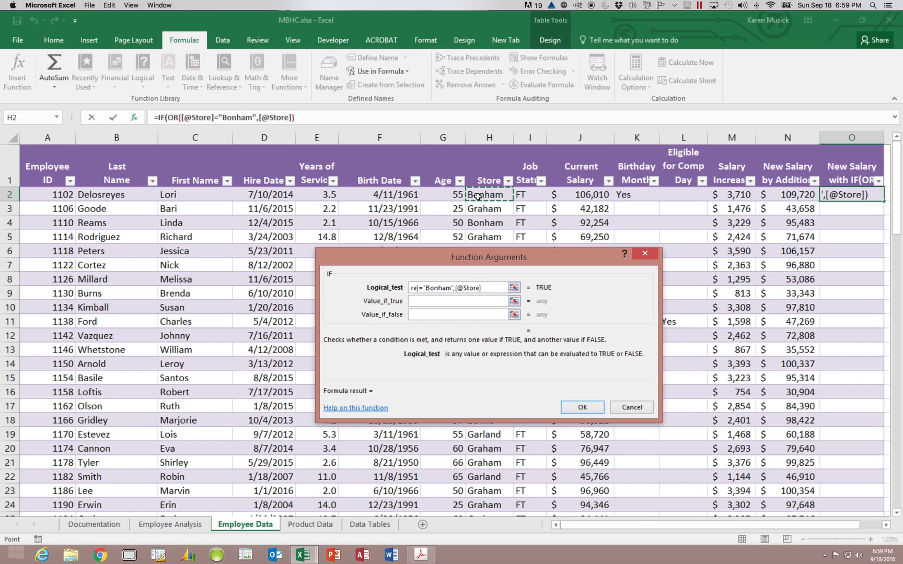
{"action": "type", "text": "="}
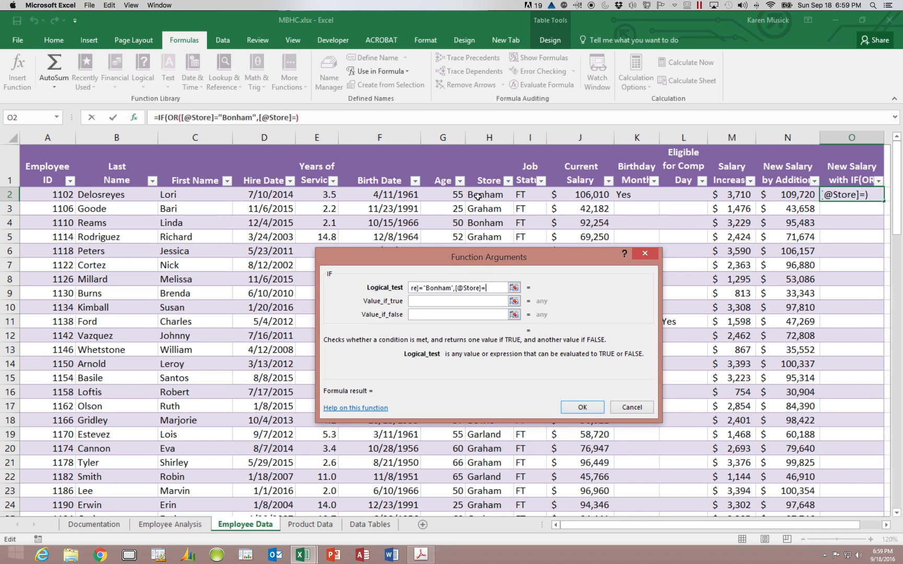
{"action": "type", "text": "\"Gram"}
{"action": "key", "text": "BackSpace"}
{"action": "type", "text": "ham"}
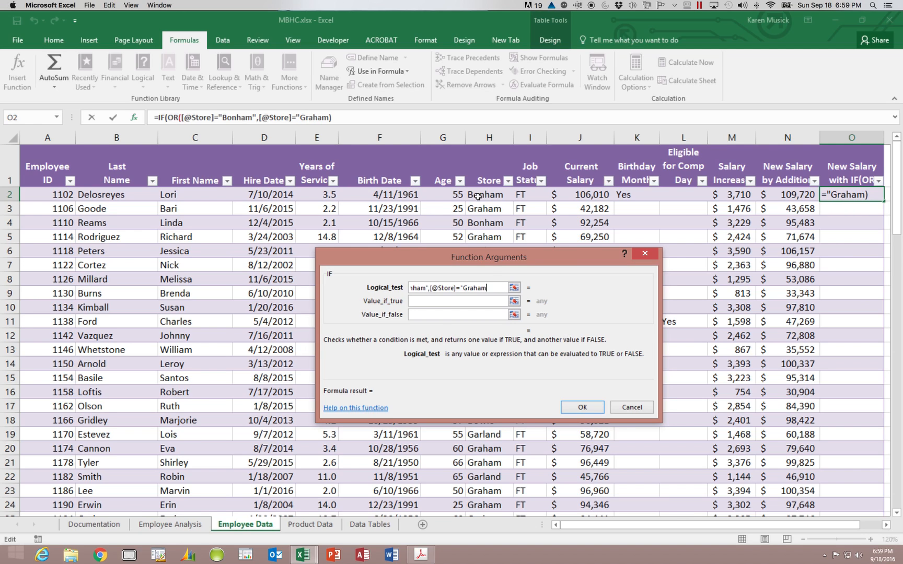
{"action": "type", "text": "\")"}
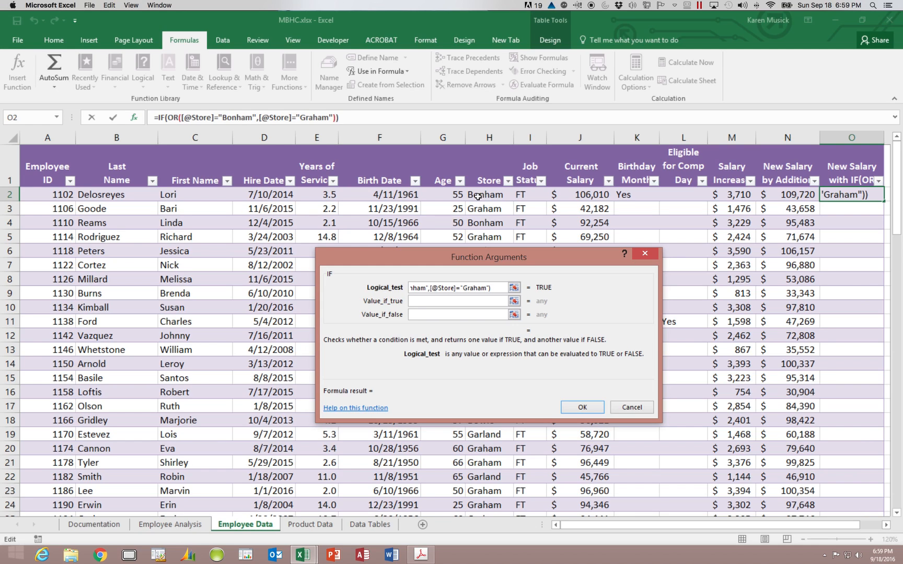
Set the IF function's value if true to [@[Current Salary]]+([@[Current Salary]]*.035), using the Current Salary cell of the same row
{"action": "key", "text": "Tab"}
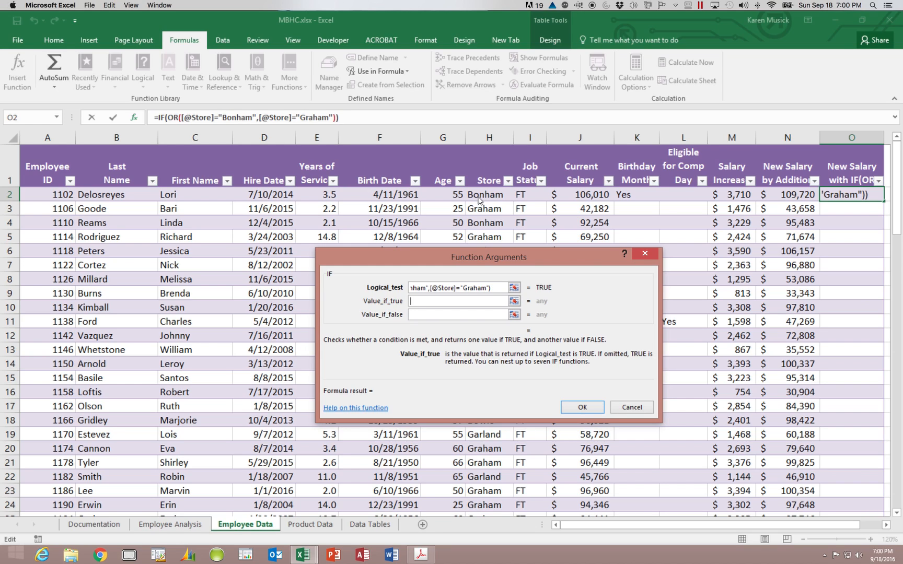
{"action": "left_click", "coordinate": [585, 196]}
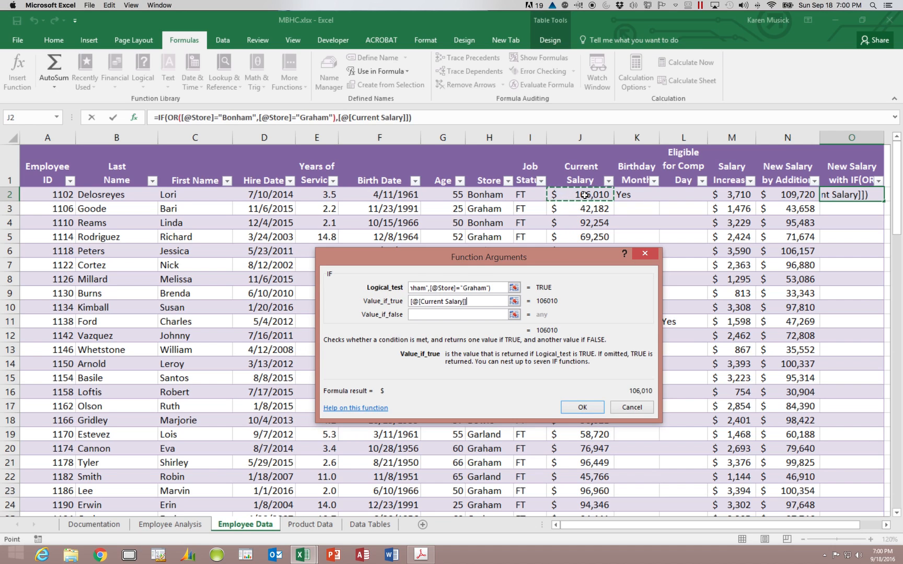
{"action": "type", "text": "+"}
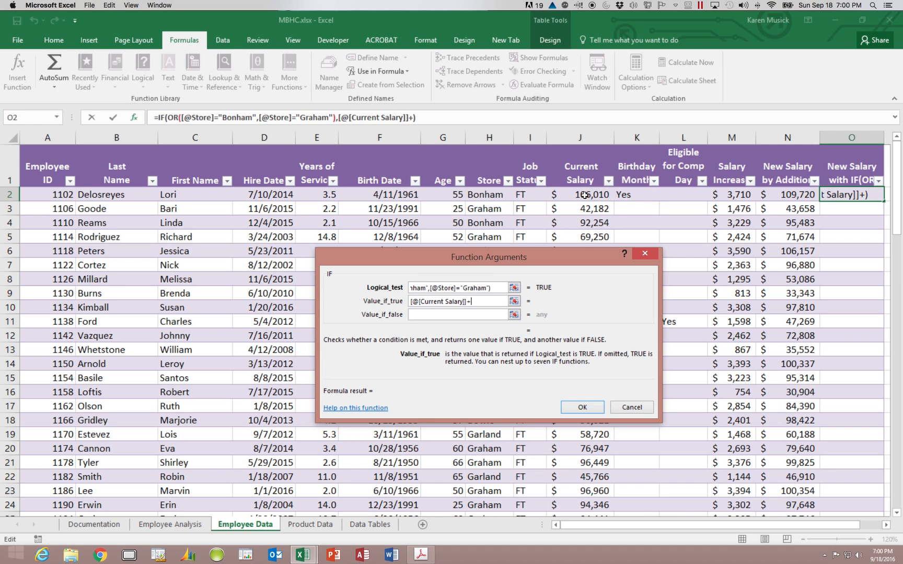
{"action": "type", "text": "("}
{"action": "left_click", "coordinate": [584, 195]}
{"action": "type", "text": "*.0"}
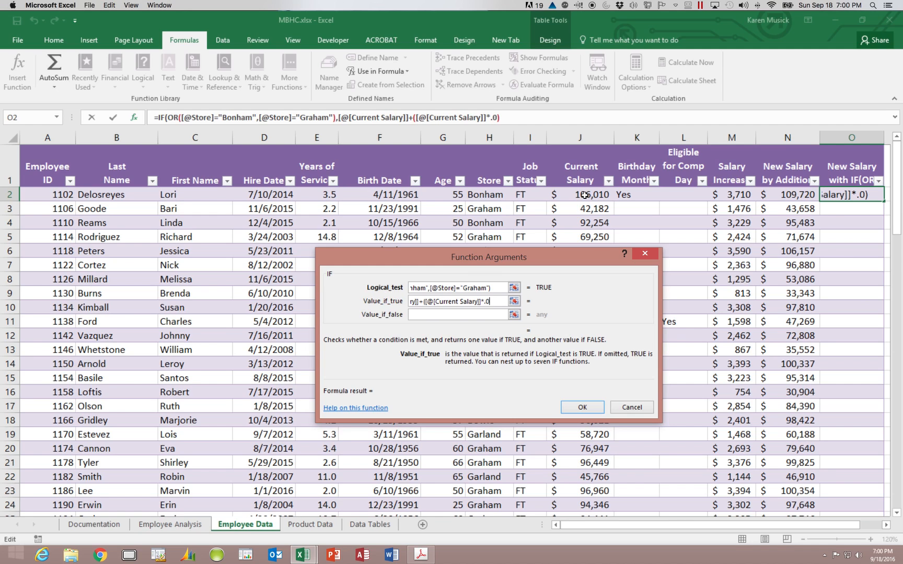
{"action": "type", "text": "35"}
{"action": "type", "text": ")"}
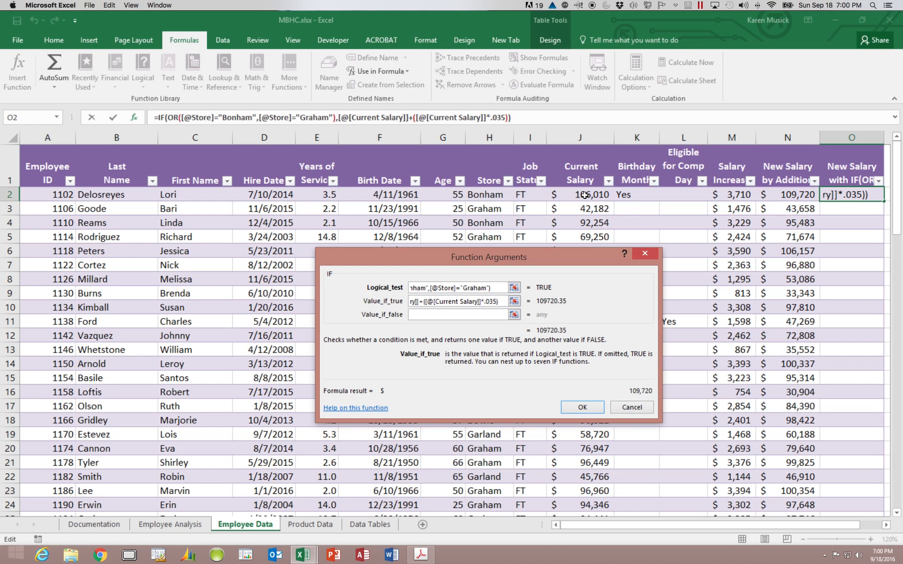
Set the value if false to [@[Current Salary]]*1.025 and enter the finished formula in the New Salary with IF(OR column
{"action": "left_click", "coordinate": [424, 316]}
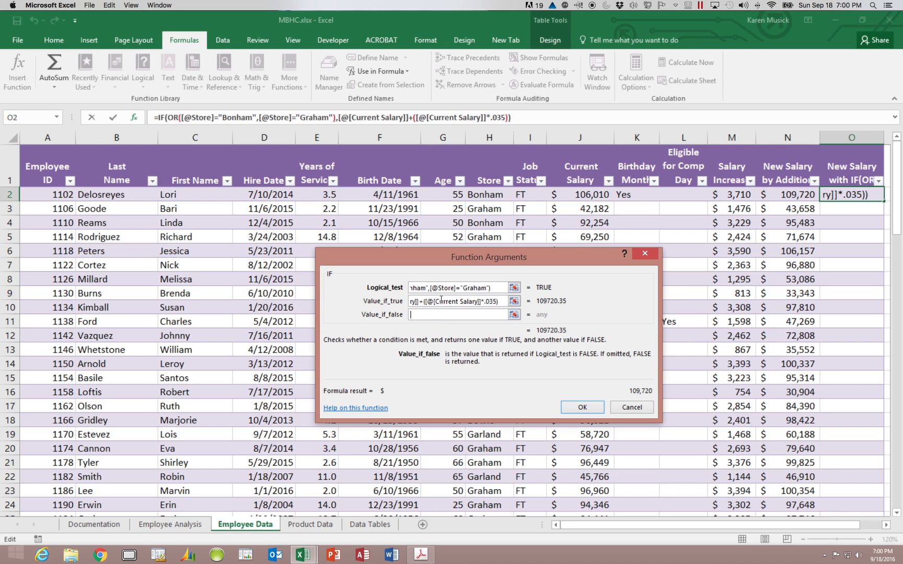
{"action": "left_click", "coordinate": [576, 195]}
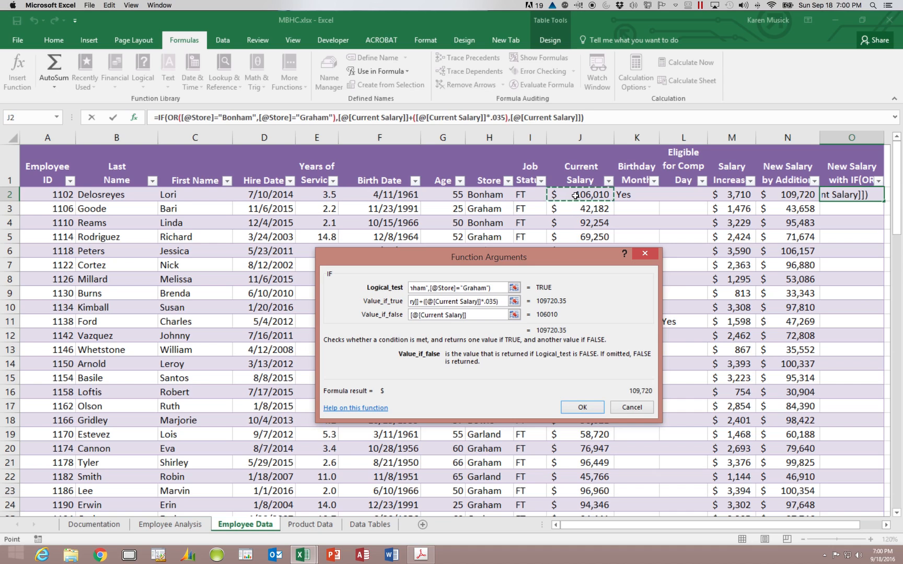
{"action": "type", "text": "*"}
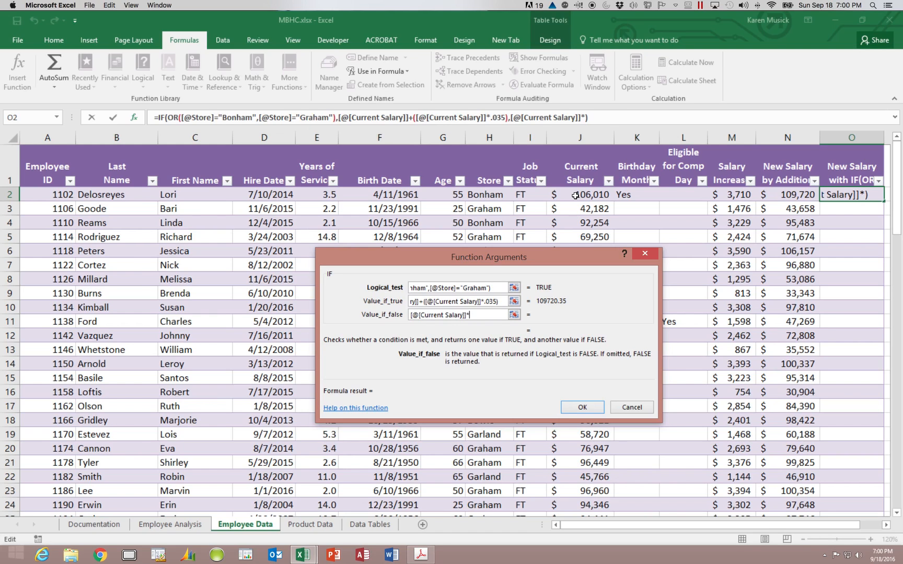
{"action": "type", "text": "1.025"}
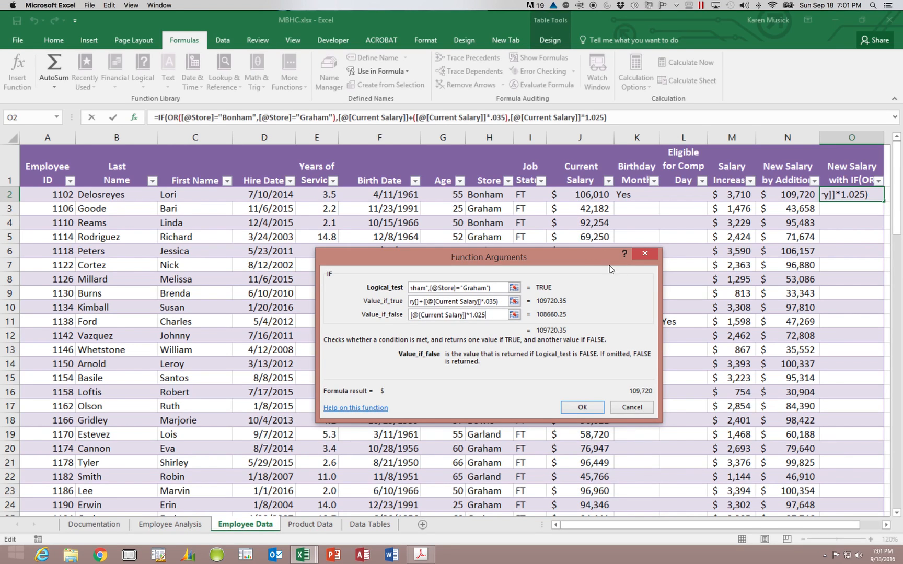
{"action": "left_click", "coordinate": [581, 409]}
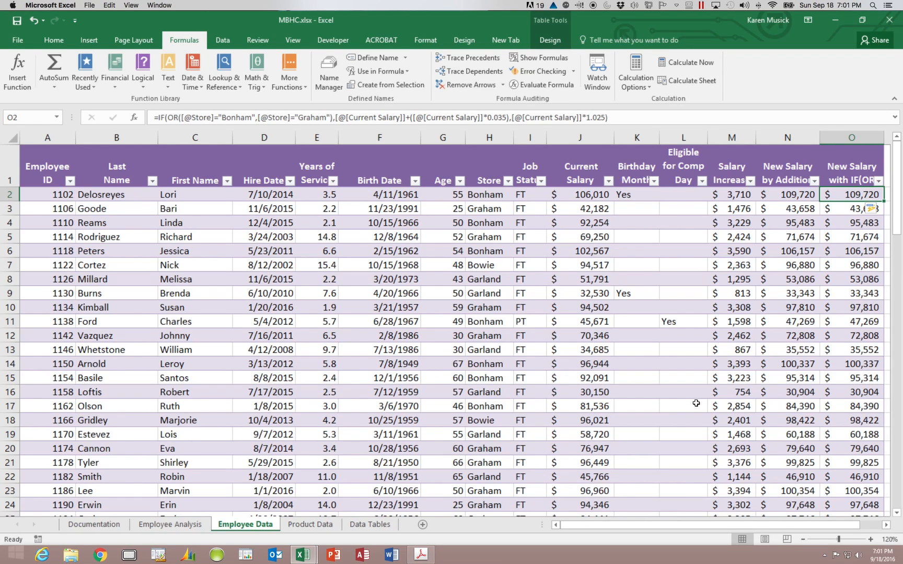
Compare the first row's Salary Increase and New Salary with IF(OR formulas with its Current Salary value
{"action": "left_click", "coordinate": [740, 194]}
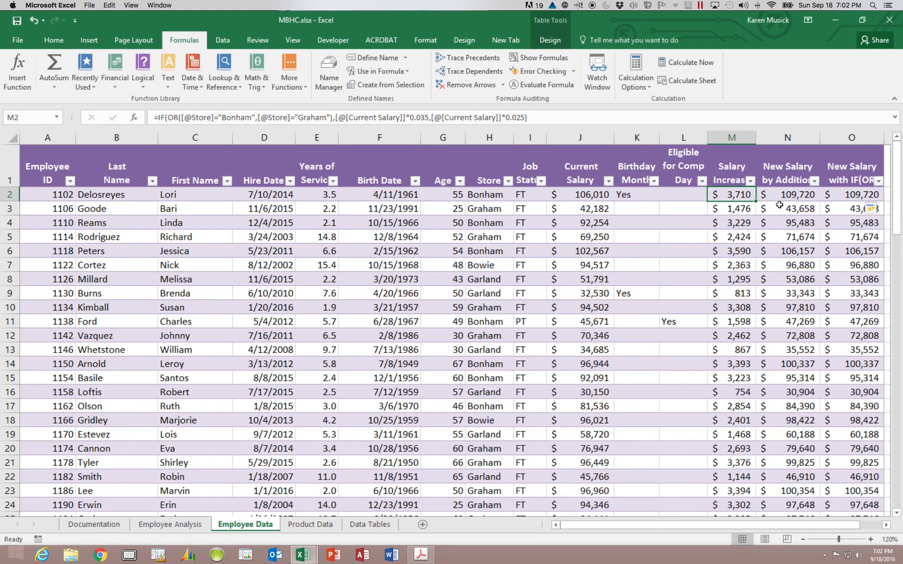
{"action": "left_click", "coordinate": [841, 193]}
{"action": "left_click", "coordinate": [734, 195]}
{"action": "left_click", "coordinate": [580, 196]}
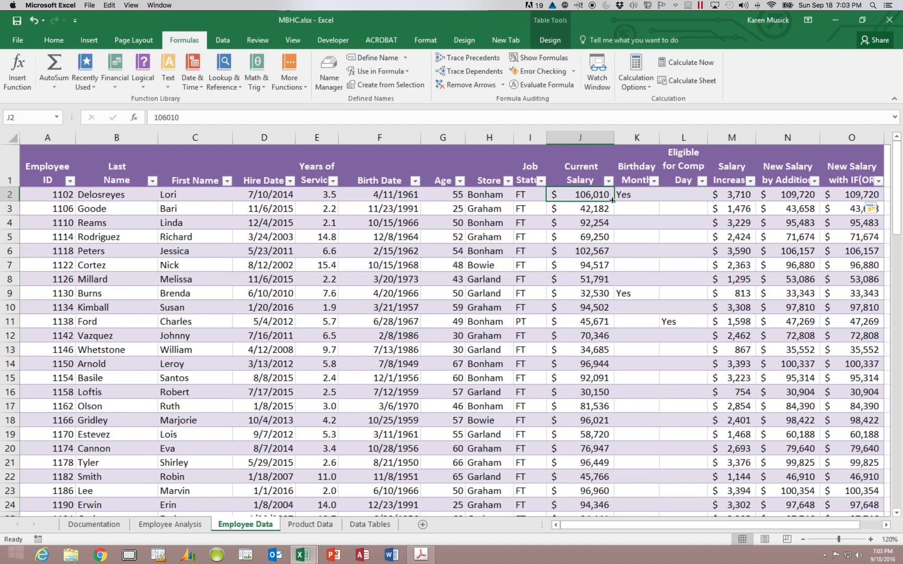
{"action": "scroll", "coordinate": [612, 204], "scroll_direction": "right", "scroll_amount": 10}
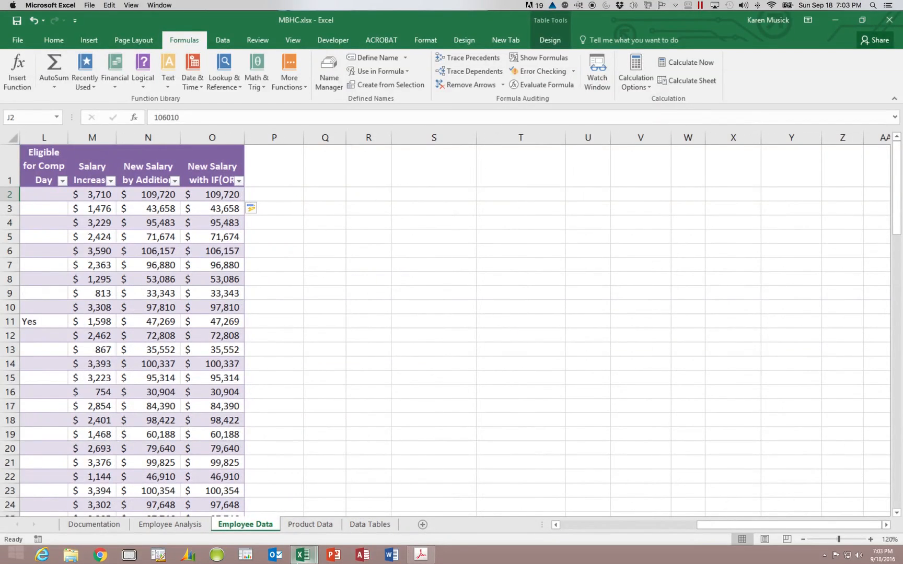
Switch to the Excel Video Headers3.xlsx workbook and review the syntax notes on its IF(AND and IF(OR sheets
{"action": "left_click", "coordinate": [302, 555]}
{"action": "mouse_move", "coordinate": [308, 555]}
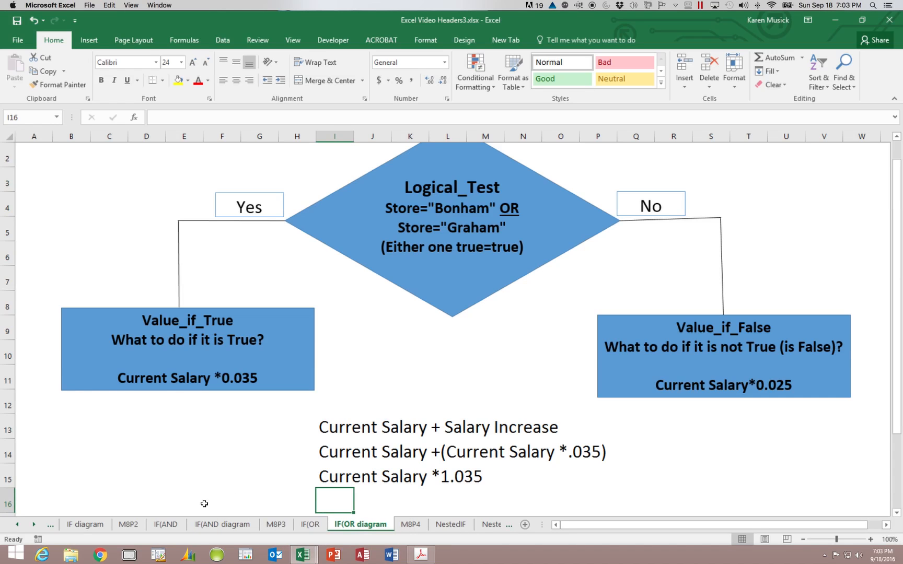
{"action": "left_click", "coordinate": [166, 524]}
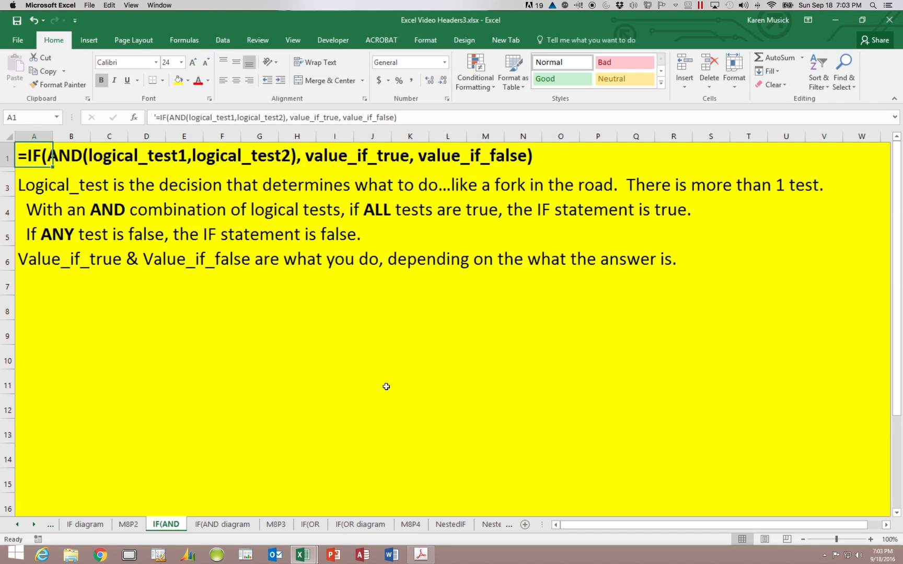
{"action": "left_click", "coordinate": [310, 527]}
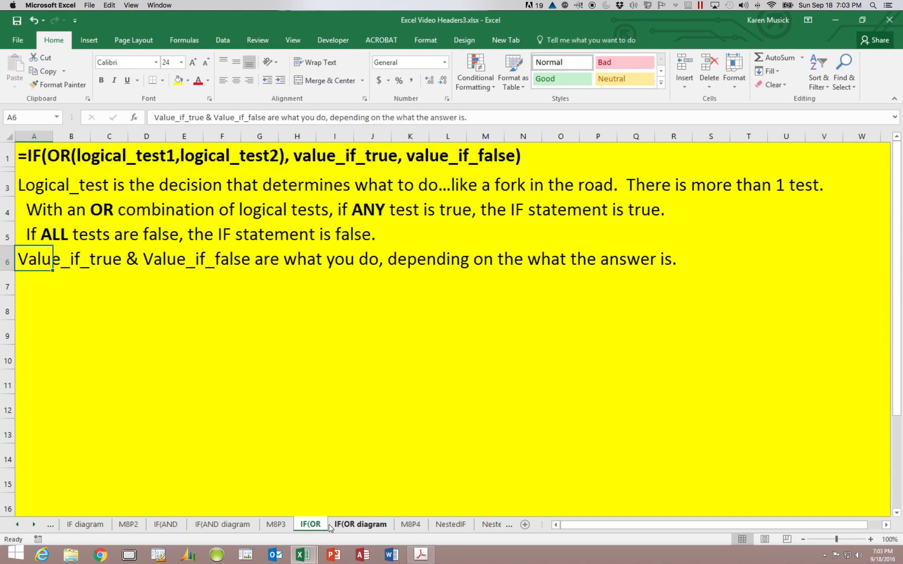